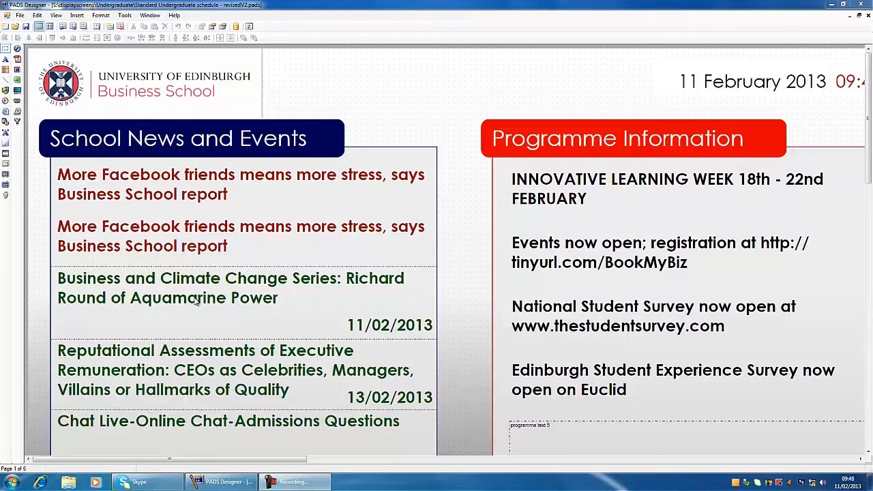
# Look across the full width of the main page and browse the presentation files in the Undergraduate folder.
pyautogui.moveTo(240, 462); pyautogui.dragTo(820, 442)
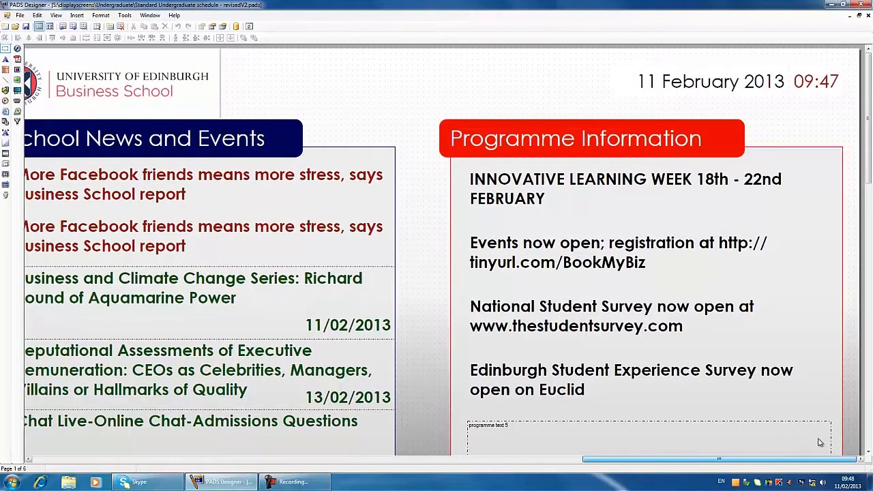
pyautogui.moveTo(751, 460); pyautogui.dragTo(217, 482)
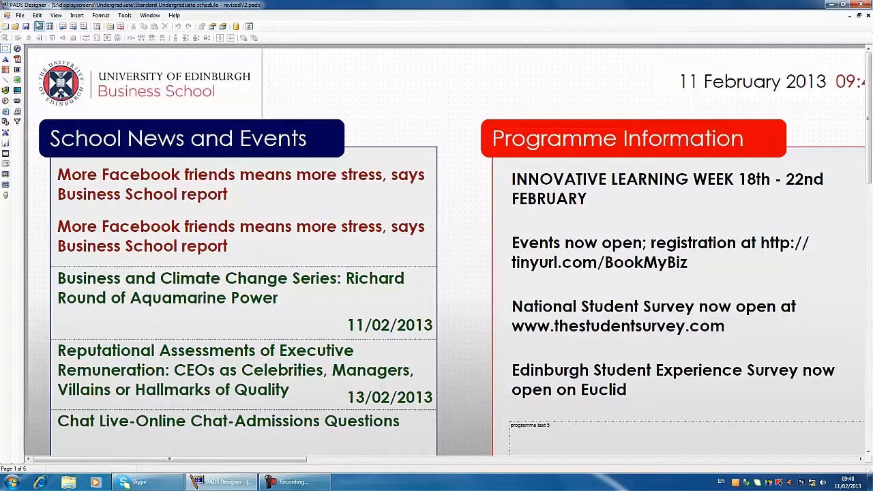
pyautogui.click(19, 16)
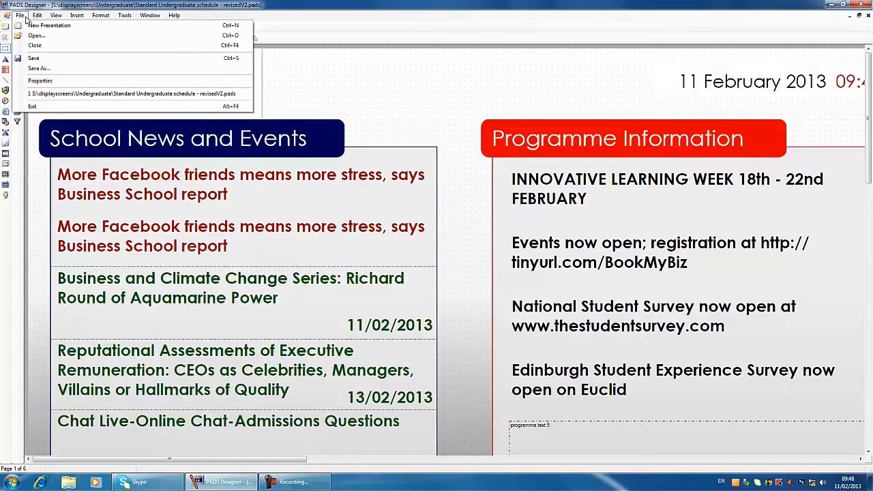
pyautogui.click(35, 36)
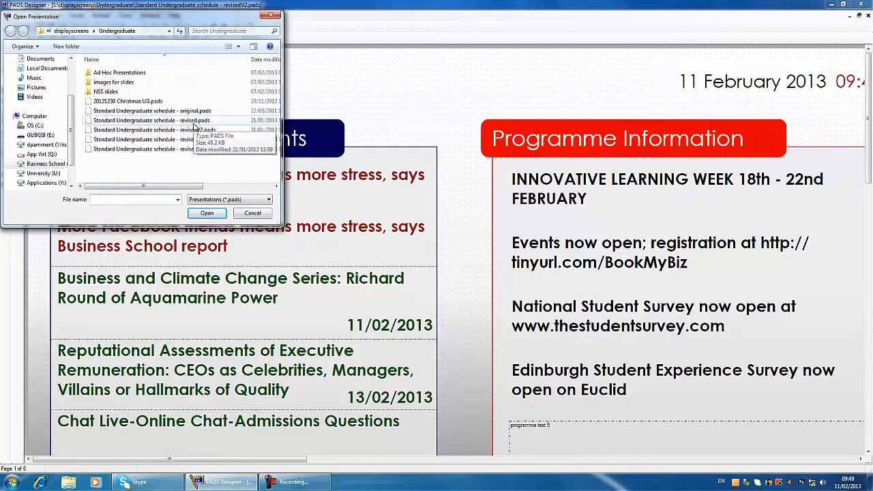
pyautogui.click(253, 214)
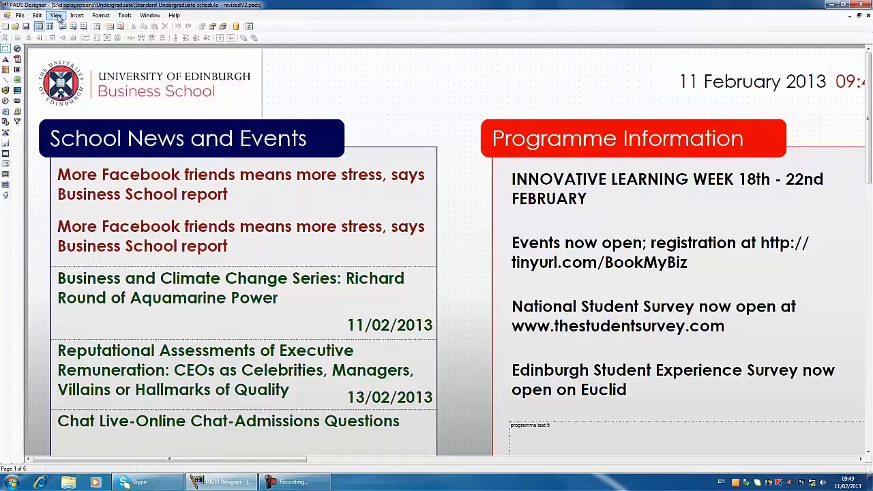
# Show all pages of the presentation as thumbnails and look through the pages following the main page.
pyautogui.click(58, 16)
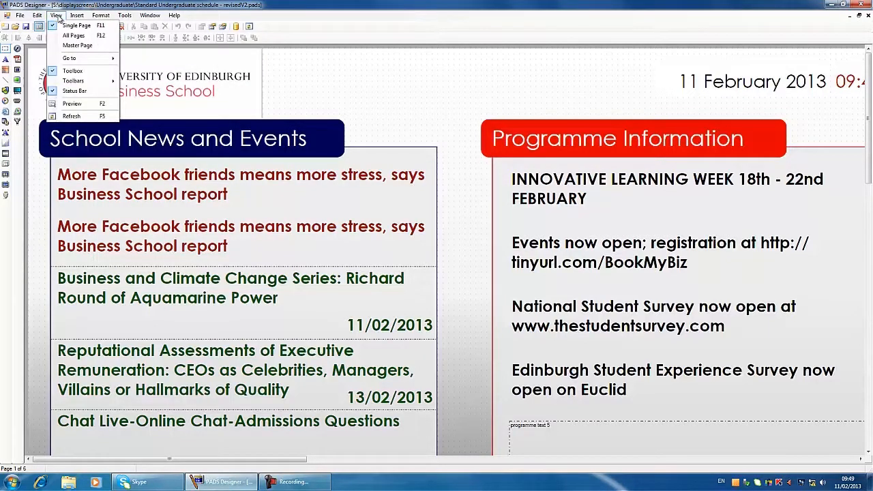
pyautogui.click(71, 36)
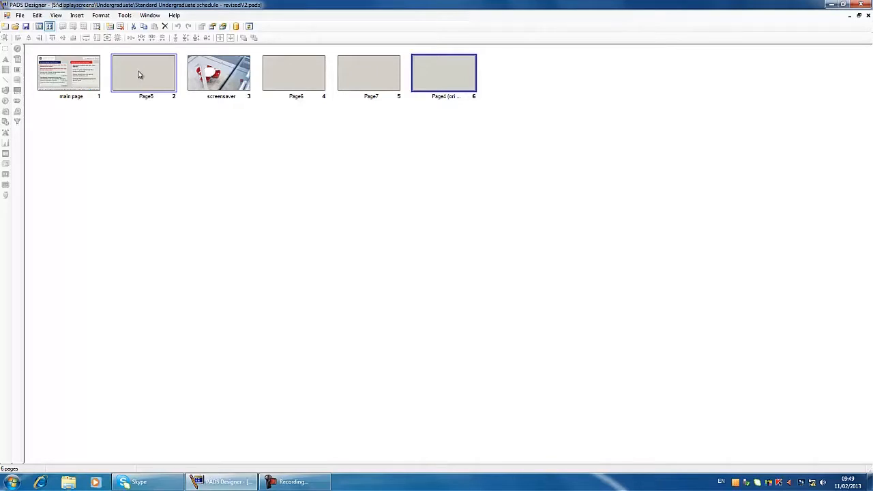
pyautogui.click(140, 74)
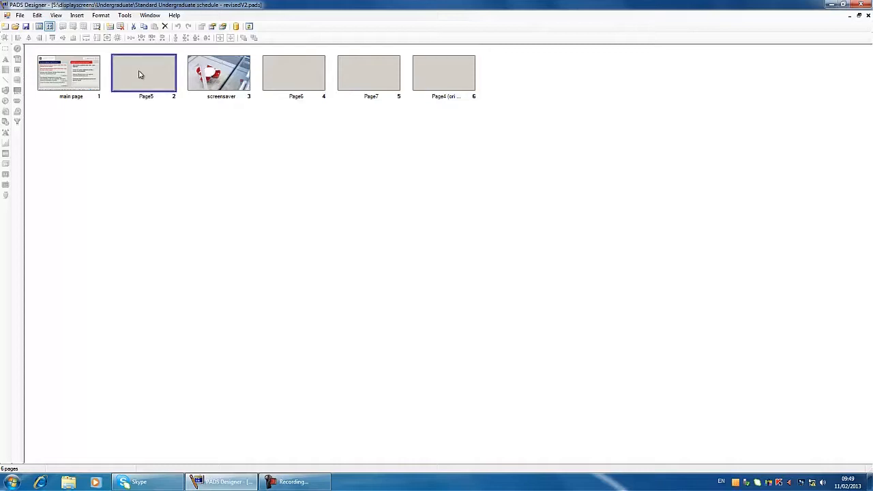
pyautogui.click(217, 72)
pyautogui.click(304, 68)
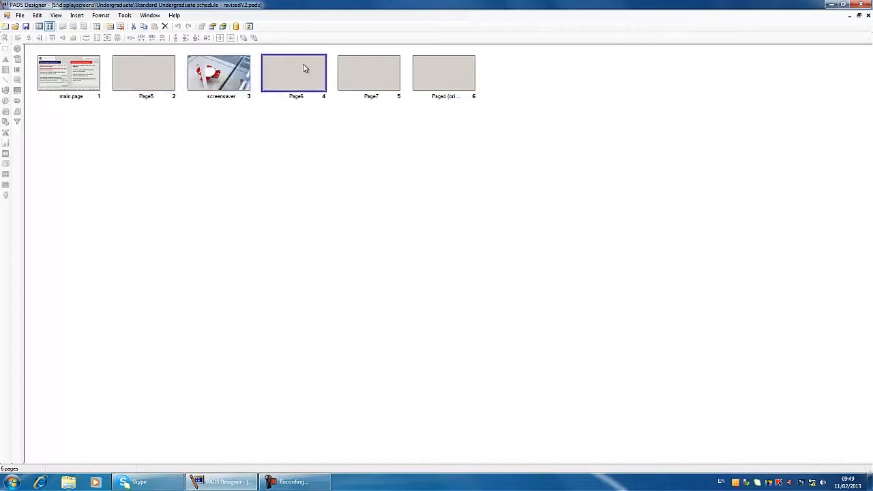
pyautogui.click(359, 69)
pyautogui.click(448, 70)
pyautogui.click(384, 74)
pyautogui.click(282, 79)
pyautogui.click(168, 80)
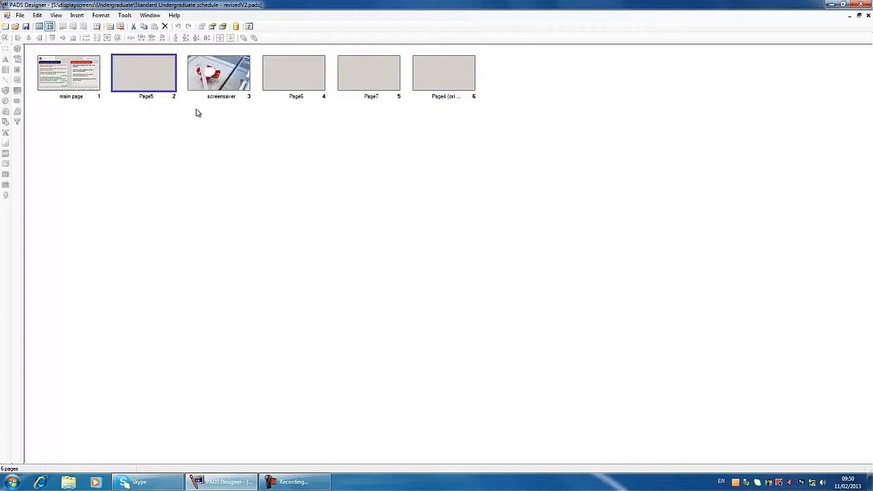
# Check the duration in the main page's properties without changing it.
pyautogui.rightClick(84, 84)
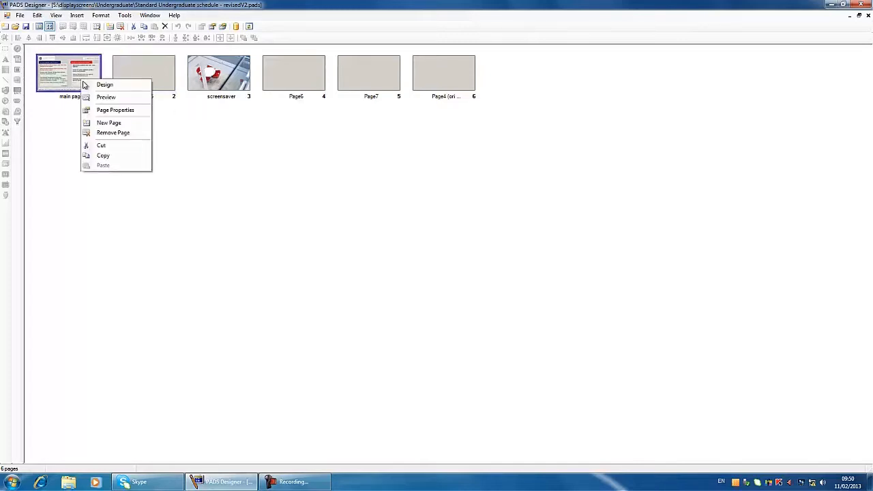
pyautogui.click(111, 111)
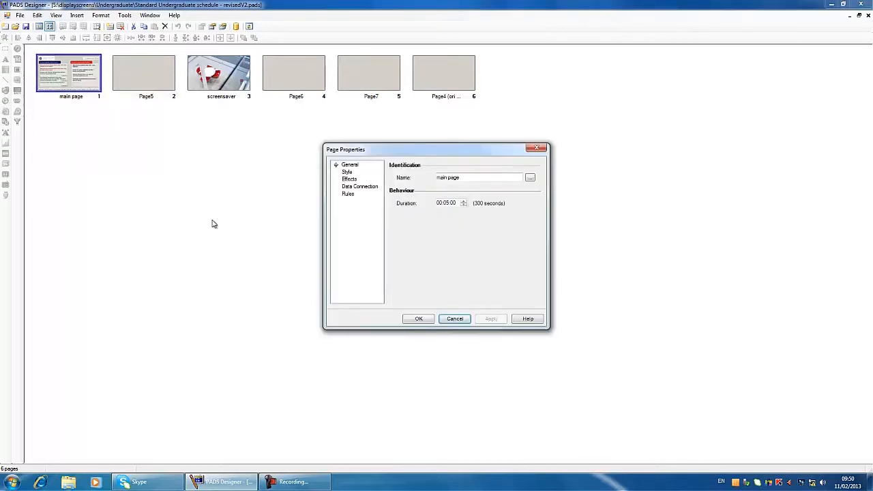
pyautogui.click(445, 206)
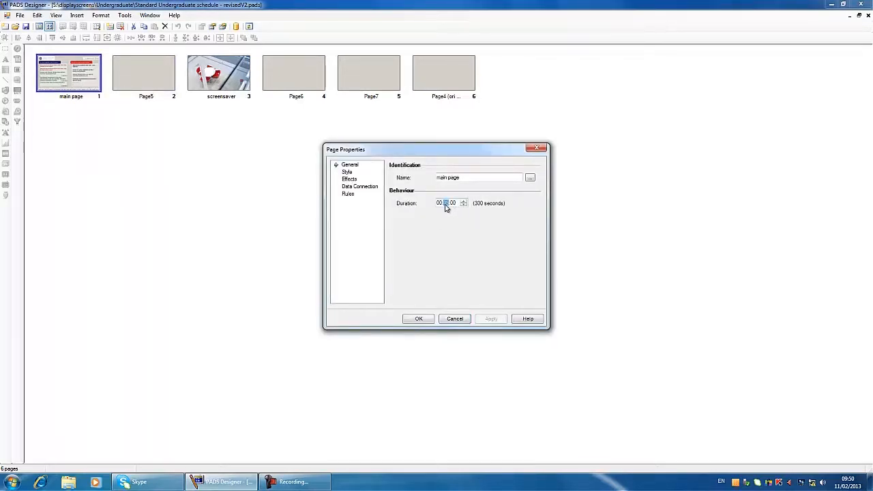
pyautogui.click(455, 319)
# Check the duration in the page properties of Page5 and the screensaver page.
pyautogui.rightClick(130, 77)
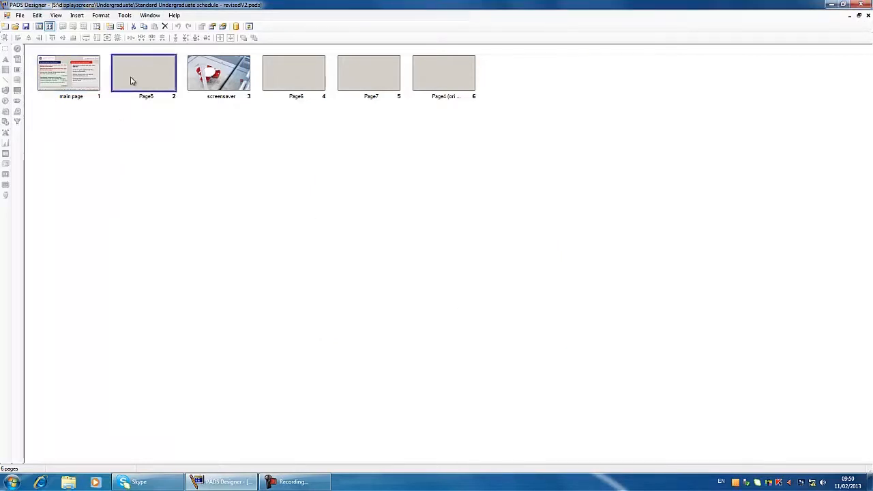
pyautogui.click(162, 107)
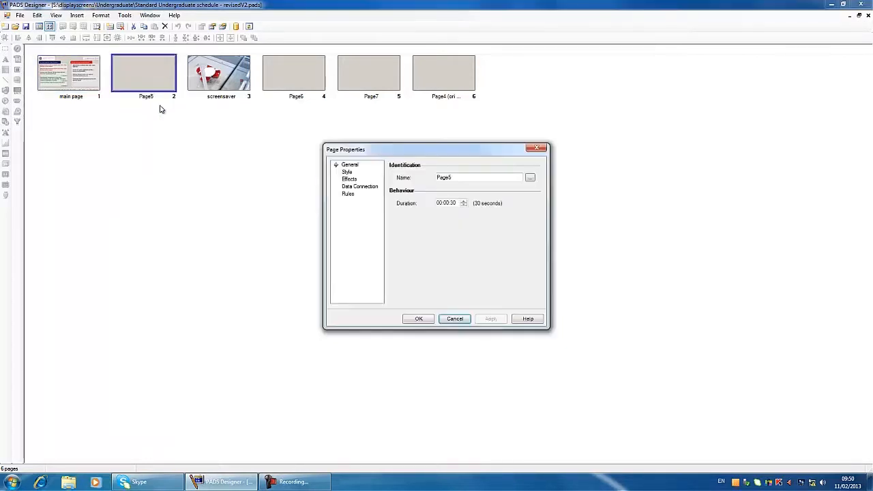
pyautogui.click(462, 324)
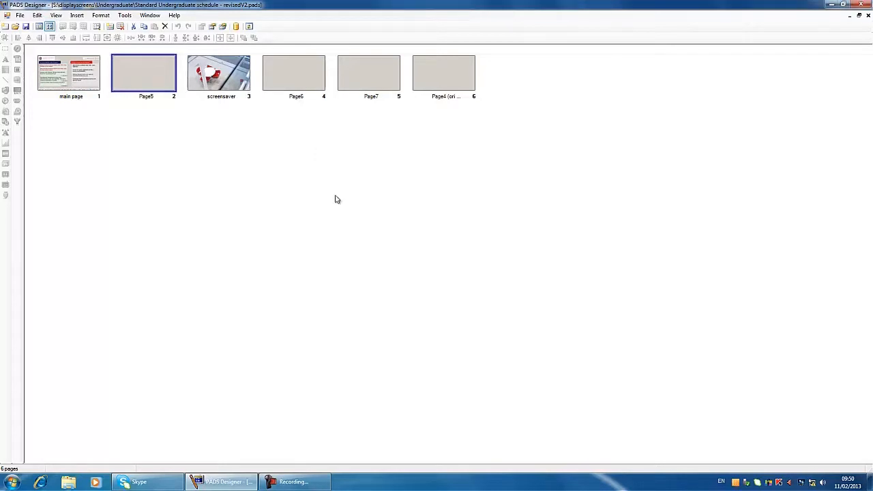
pyautogui.rightClick(220, 77)
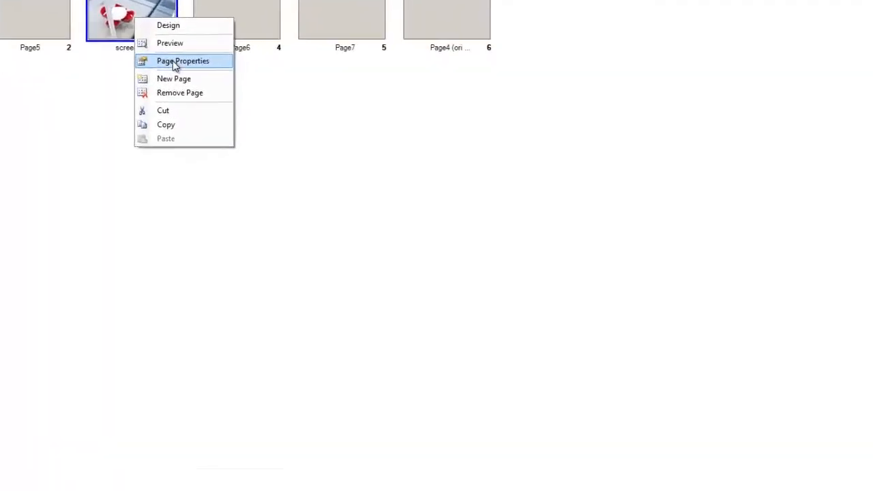
pyautogui.click(215, 88)
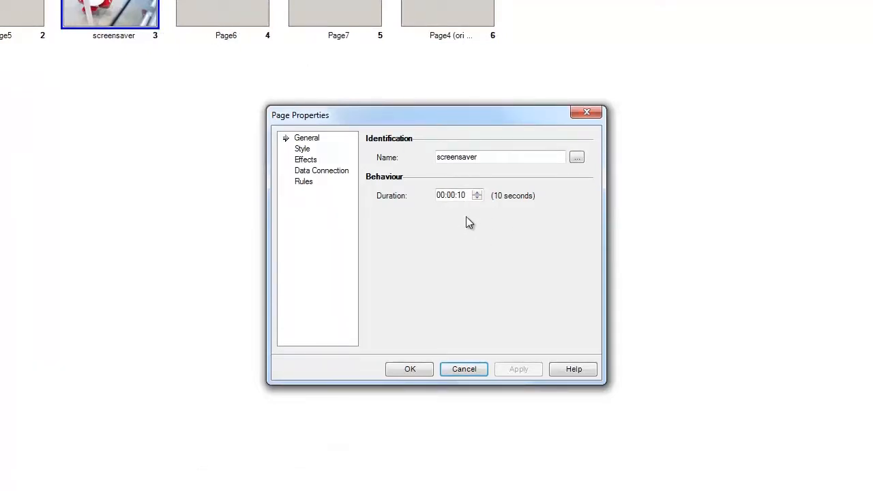
pyautogui.click(461, 372)
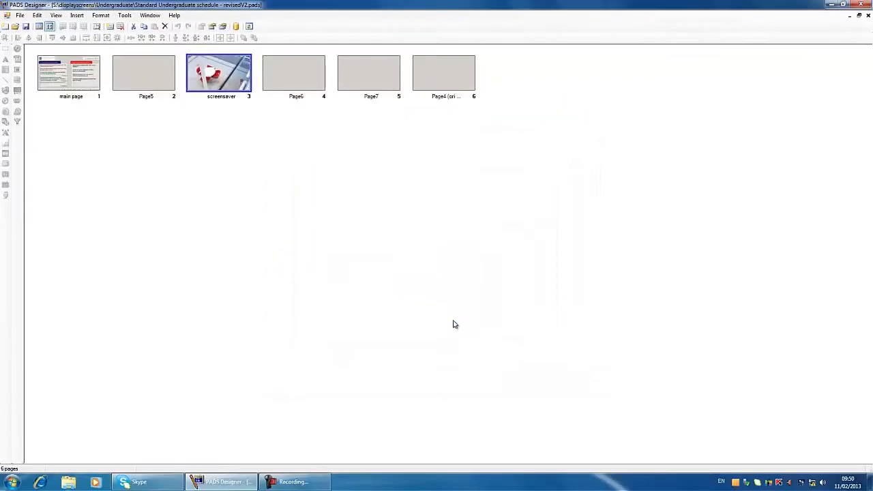
# Remove Page5 from the presentation.
pyautogui.rightClick(138, 77)
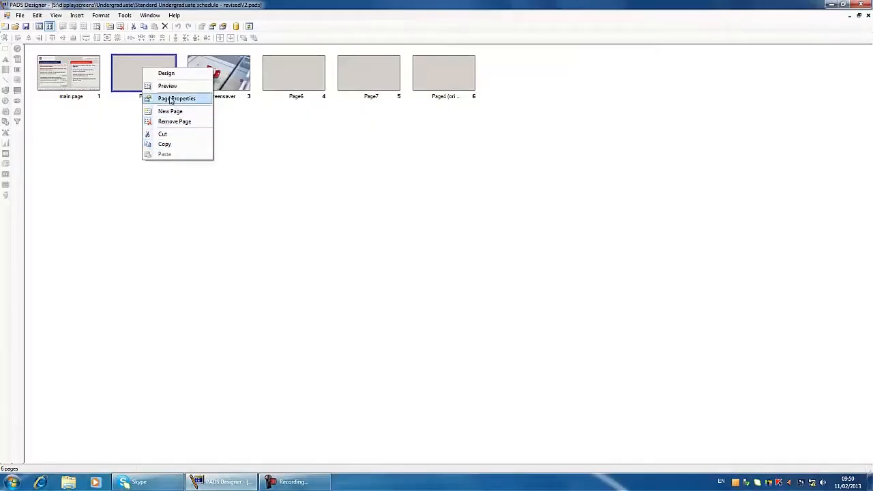
pyautogui.click(173, 126)
pyautogui.rightClick(149, 70)
pyautogui.click(179, 125)
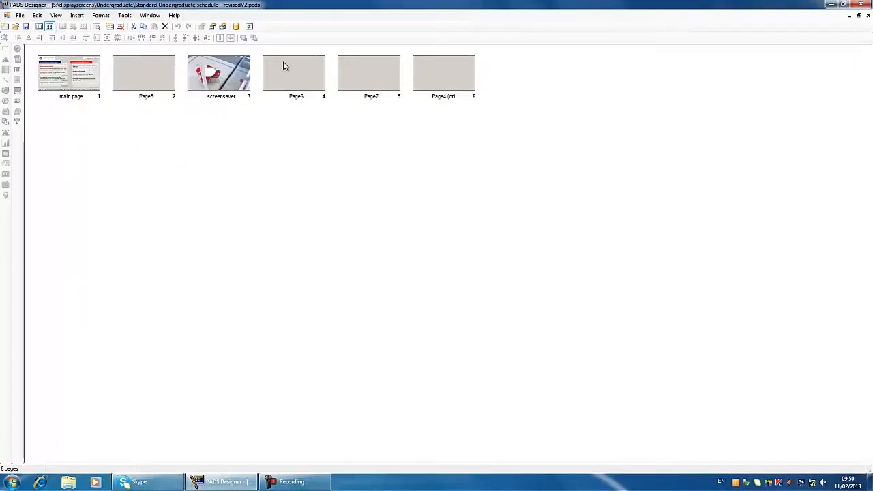
# Remove the three remaining blank pages, Page6, Page7 and Page4, together from the presentation.
pyautogui.click(211, 80)
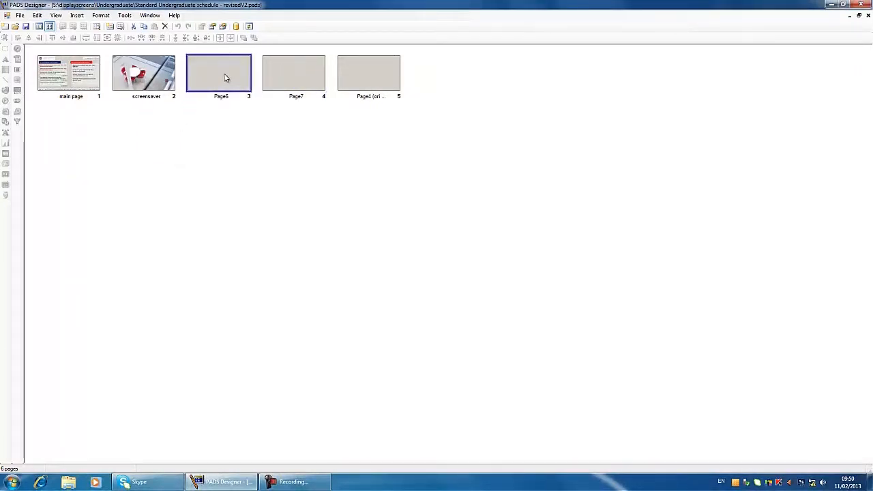
pyautogui.keyDown('shift'); pyautogui.click(356, 73); pyautogui.keyUp('shift')
pyautogui.rightClick(357, 73)
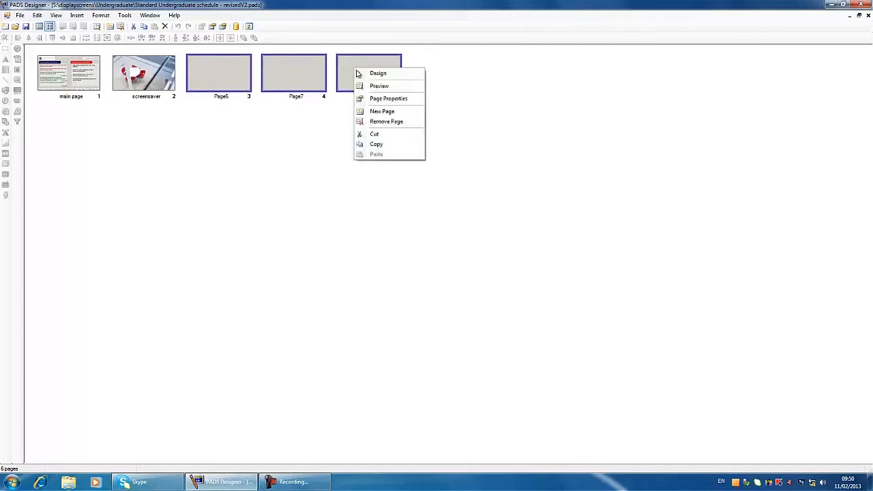
pyautogui.click(387, 121)
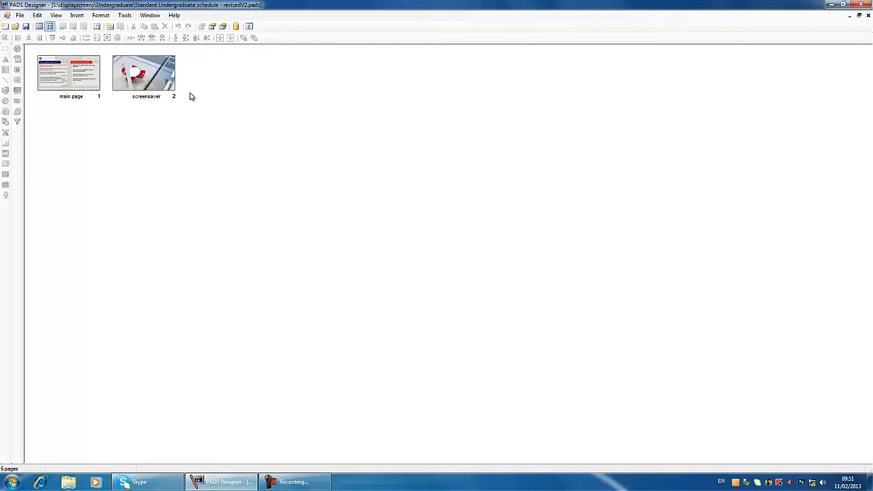
# Add a new page after the screensaver page.
pyautogui.click(70, 74)
pyautogui.click(125, 61)
pyautogui.rightClick(209, 65)
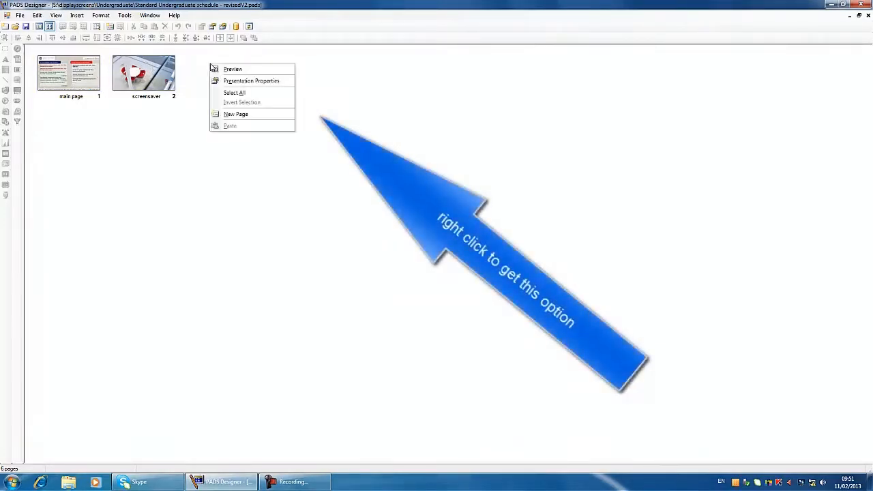
pyautogui.click(251, 116)
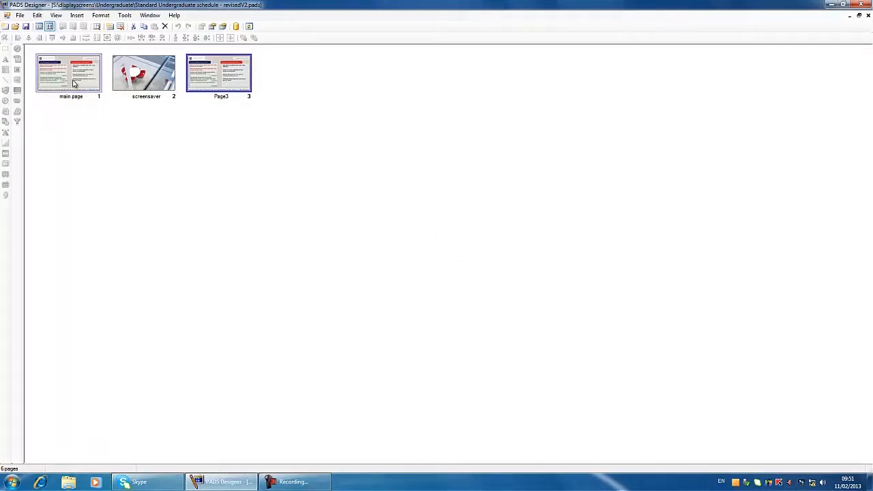
# Open the master page and examine its shared elements: the section headings, news and programme texts, date and clock.
pyautogui.click(56, 15)
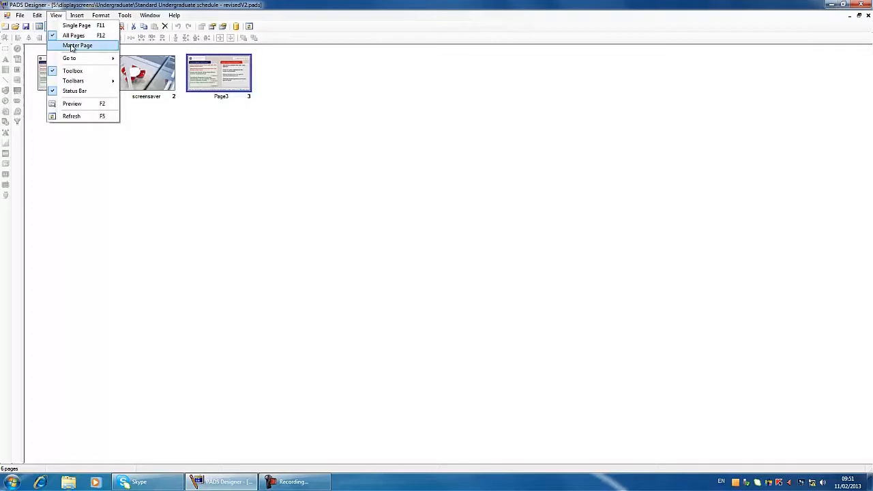
pyautogui.click(266, 147)
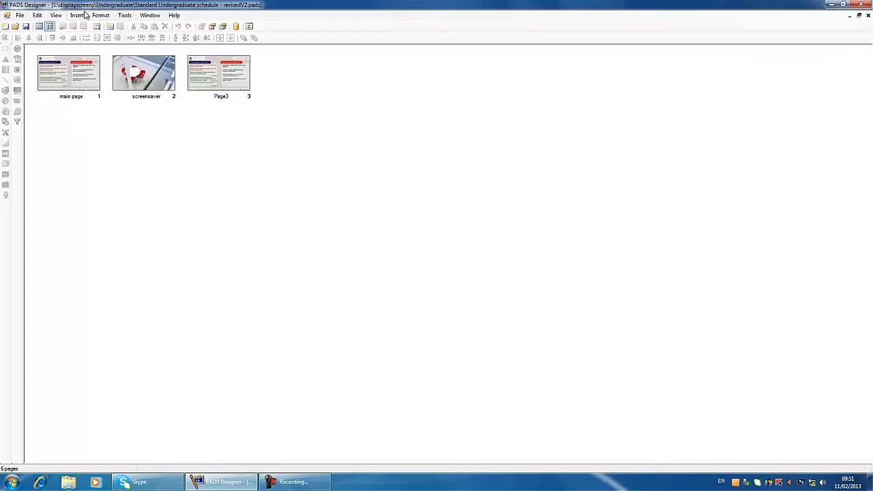
pyautogui.click(59, 16)
pyautogui.click(74, 45)
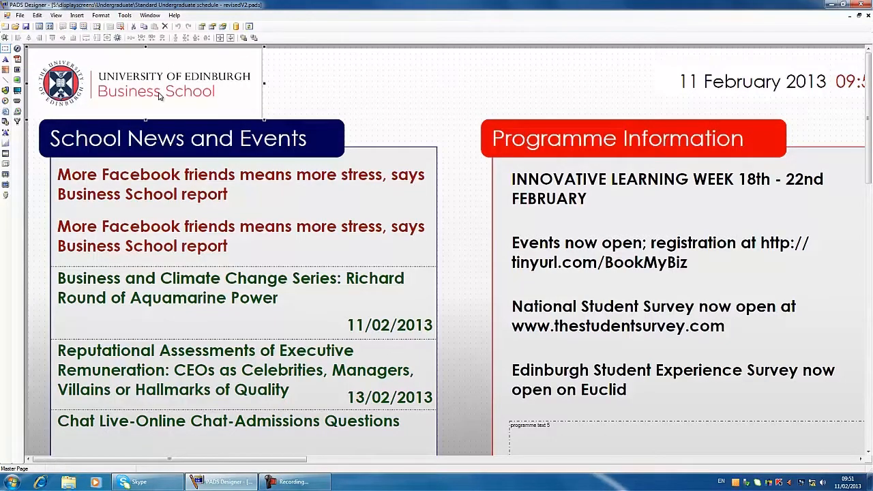
pyautogui.click(188, 140)
pyautogui.click(194, 176)
pyautogui.click(584, 213)
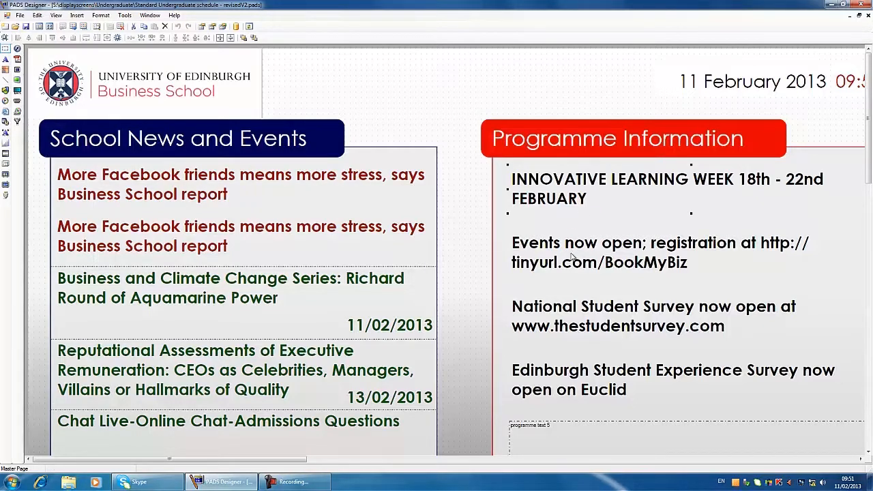
pyautogui.click(578, 312)
pyautogui.click(579, 394)
pyautogui.click(785, 87)
pyautogui.click(844, 89)
# Open the main page from the all-pages overview to view it, and return to the overview.
pyautogui.click(56, 15)
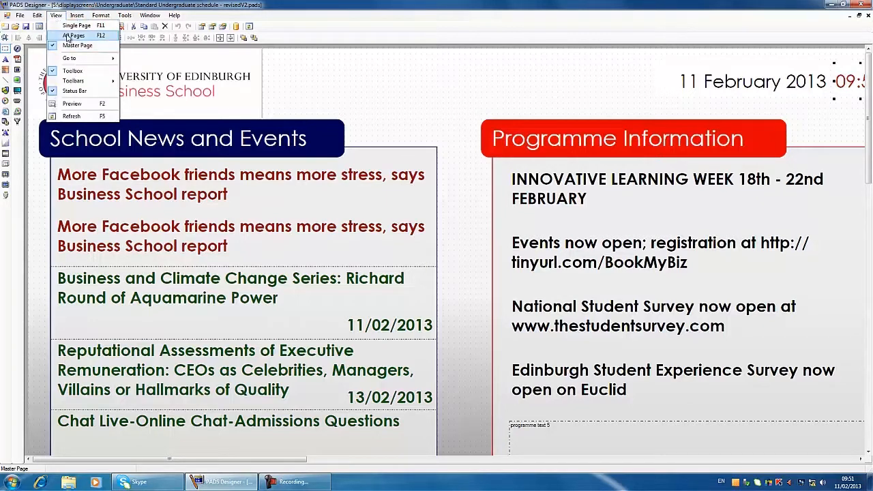
pyautogui.click(72, 35)
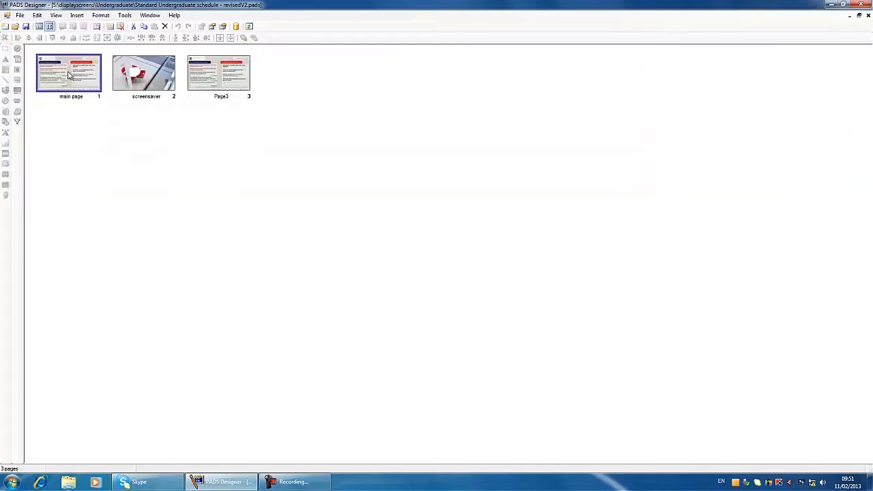
pyautogui.doubleClick(68, 75)
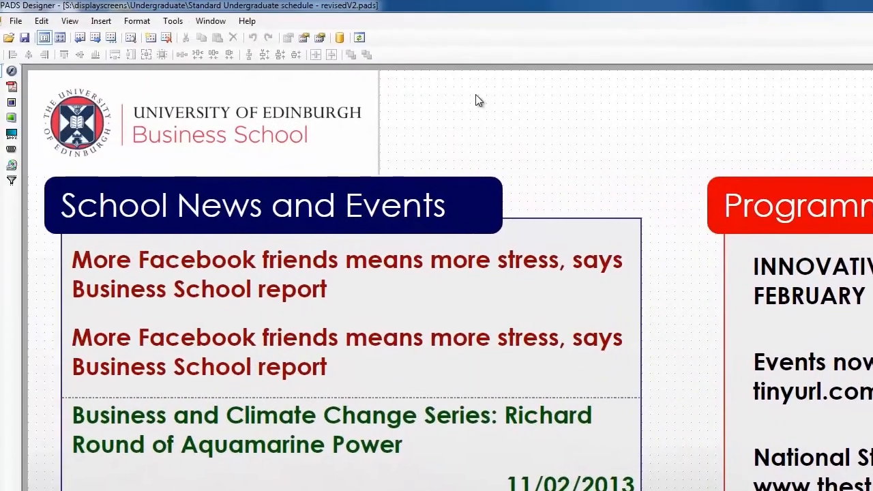
pyautogui.click(83, 24)
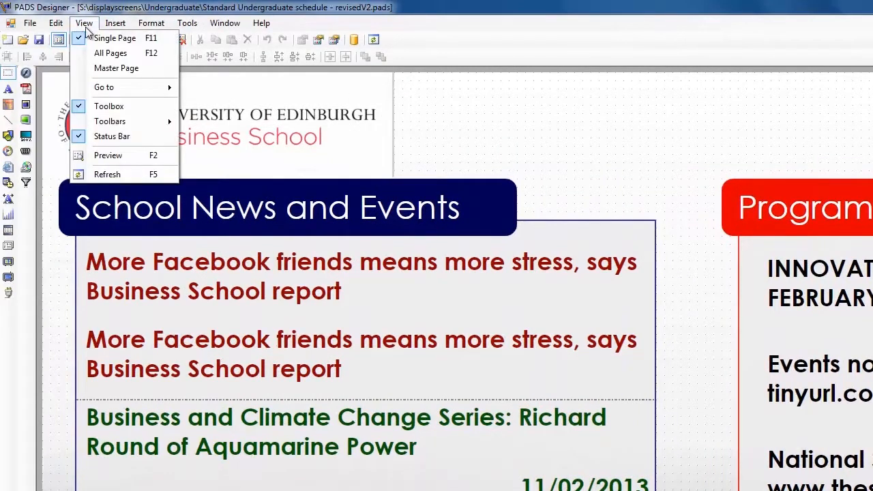
pyautogui.click(101, 55)
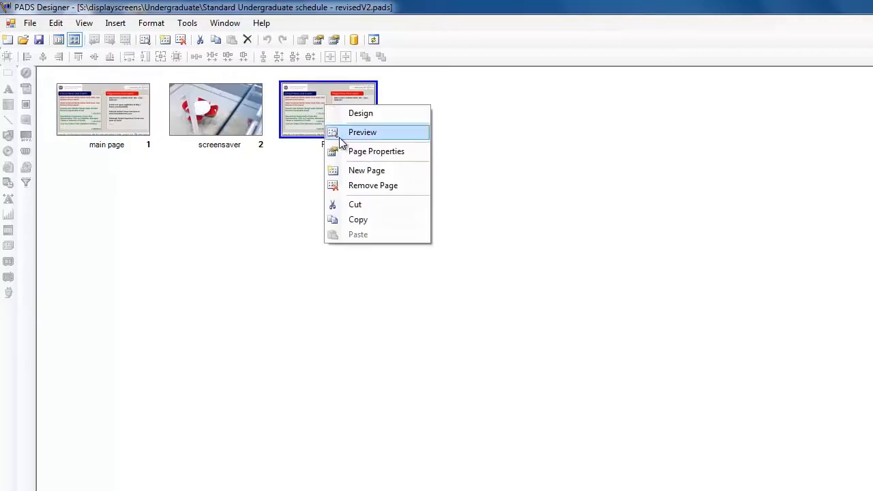
# In the new third page's style properties, turn off Apply master page and accept the change.
pyautogui.click(363, 153)
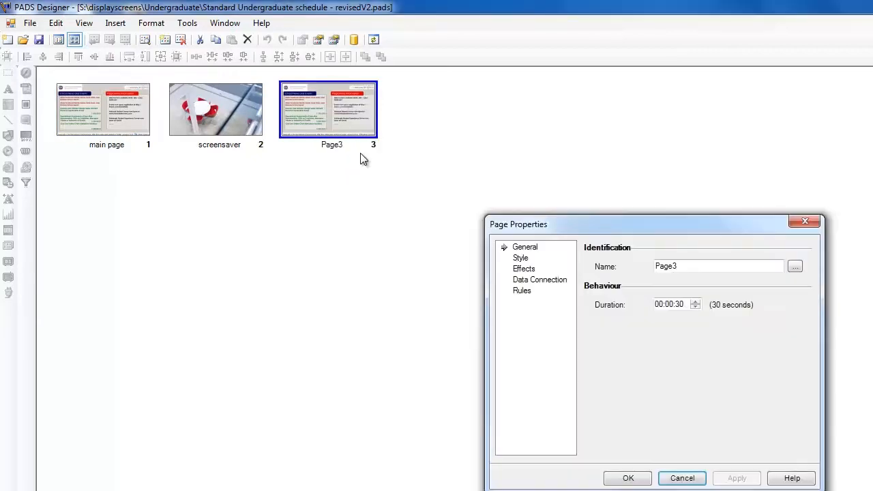
pyautogui.click(521, 258)
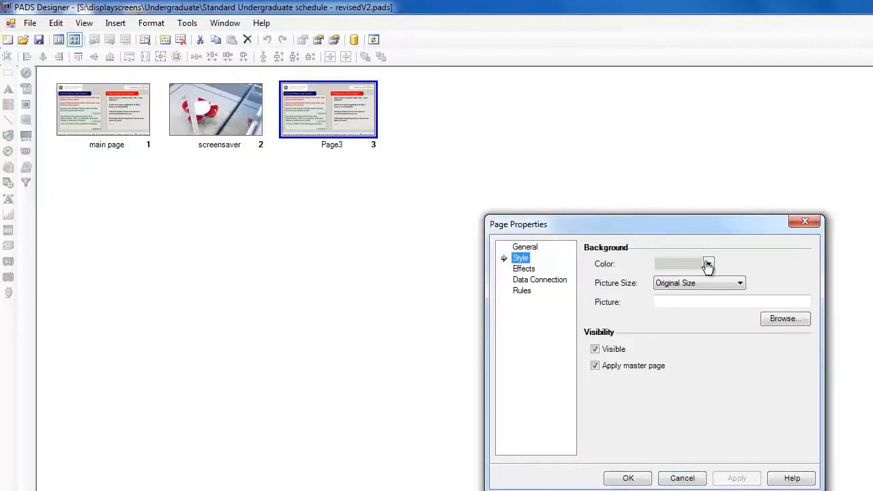
pyautogui.click(595, 366)
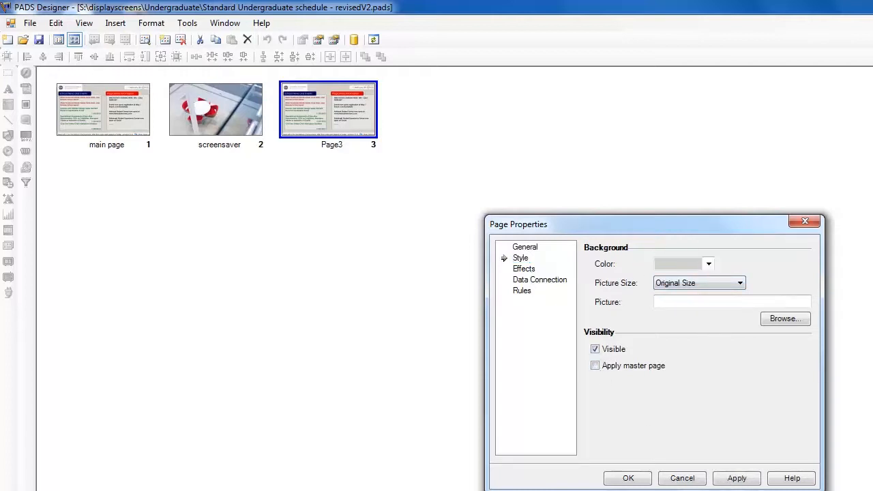
pyautogui.click(737, 479)
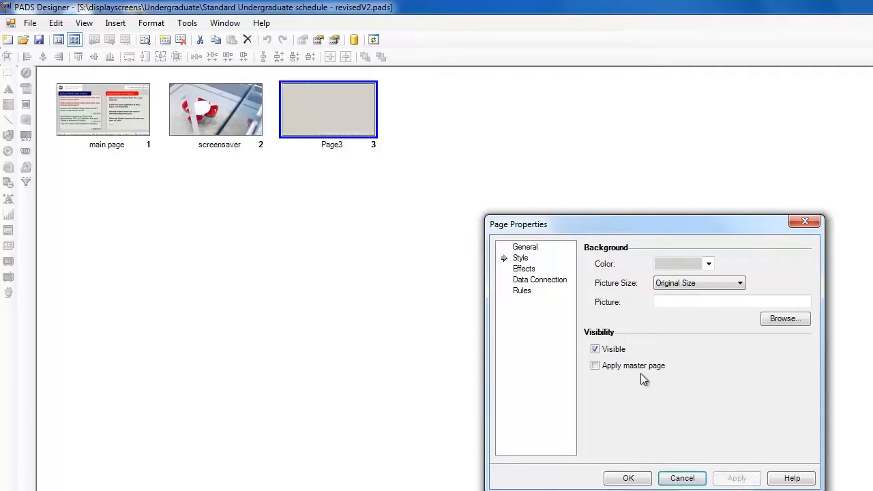
pyautogui.click(595, 349)
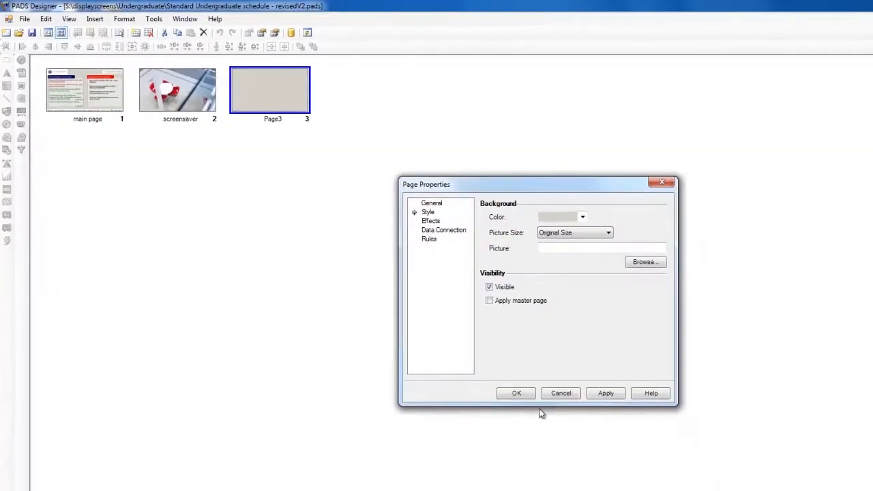
pyautogui.click(453, 319)
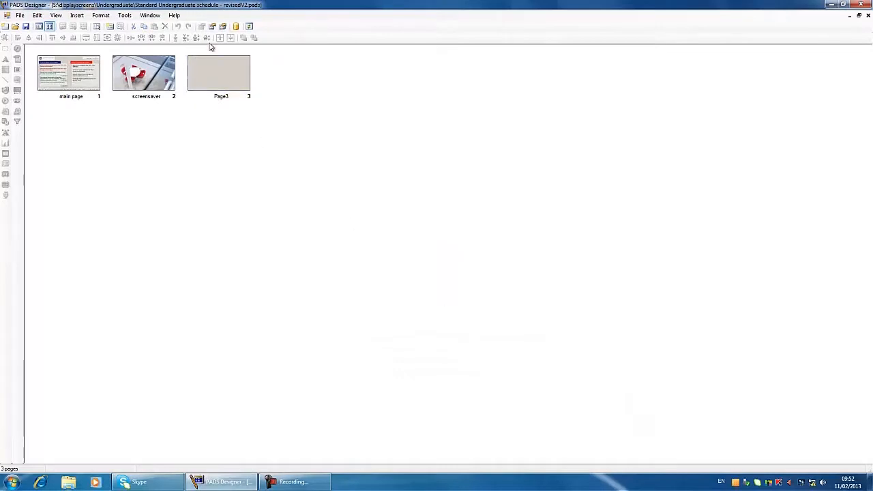
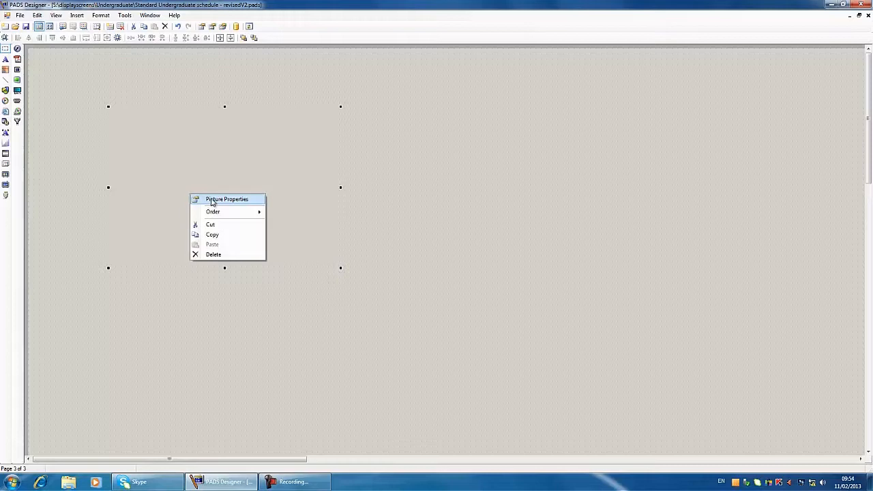
# Set the new picture object's horizontal and vertical position to 0 and apply it.
pyautogui.click(213, 202)
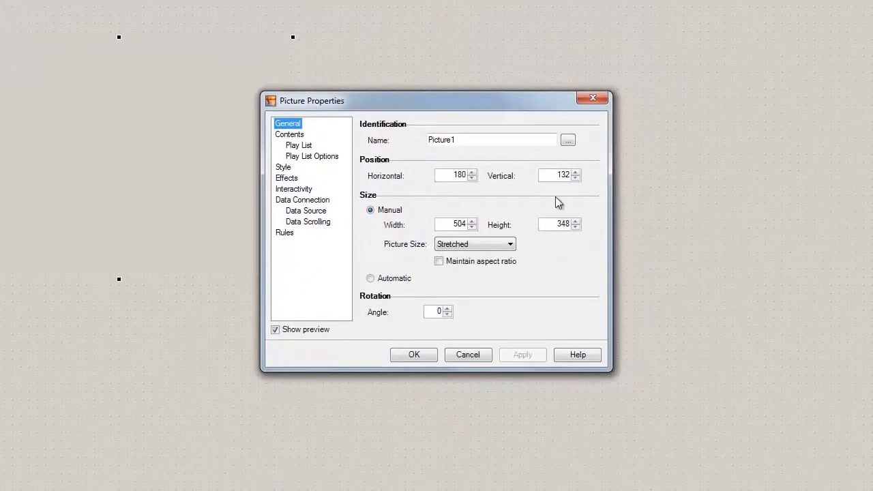
pyautogui.doubleClick(450, 176)
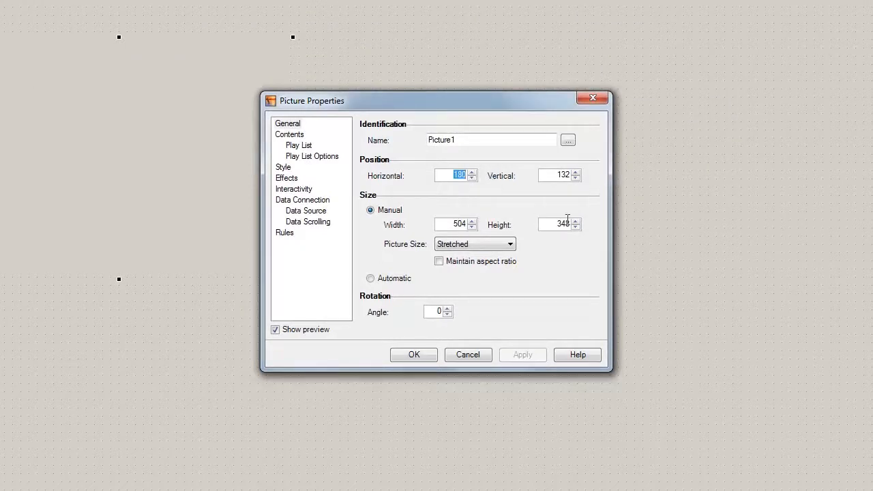
pyautogui.write('0')
pyautogui.moveTo(549, 92); pyautogui.dragTo(605, 109)
pyautogui.write('0')
pyautogui.click(508, 362)
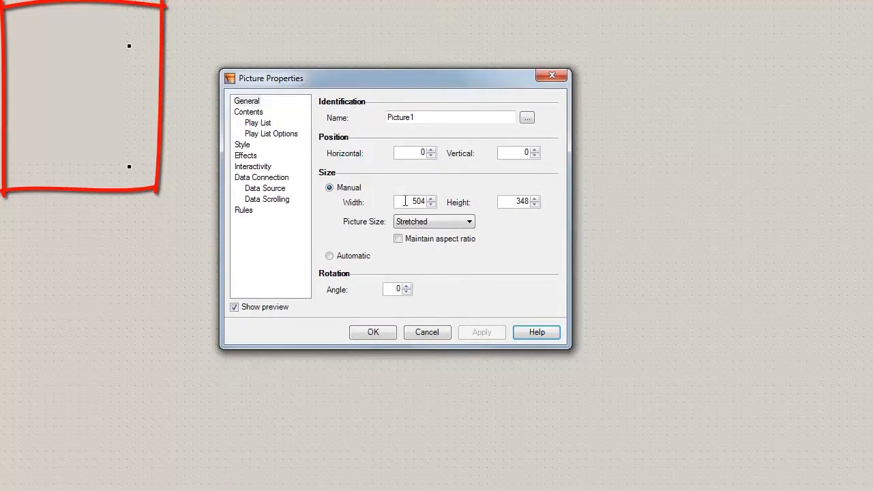
# Set the picture object's width to 1920 and height to 1080, and apply the size.
pyautogui.moveTo(405, 202); pyautogui.dragTo(428, 202)
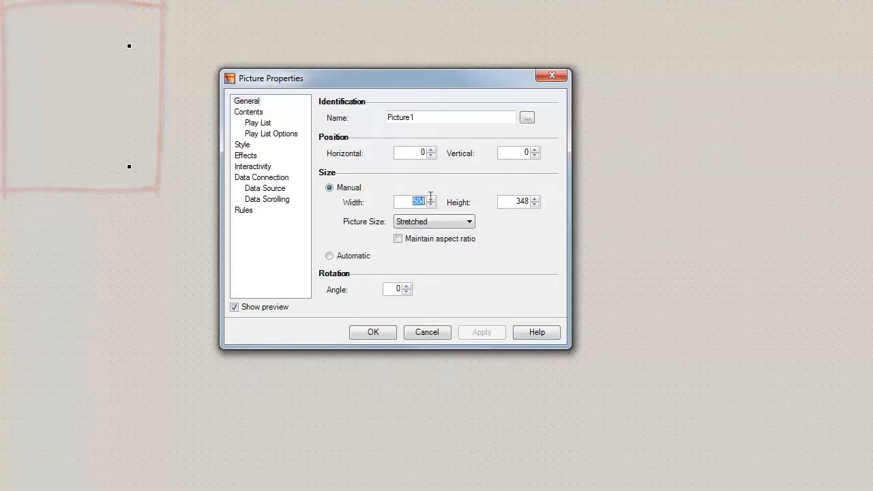
pyautogui.write('1920')
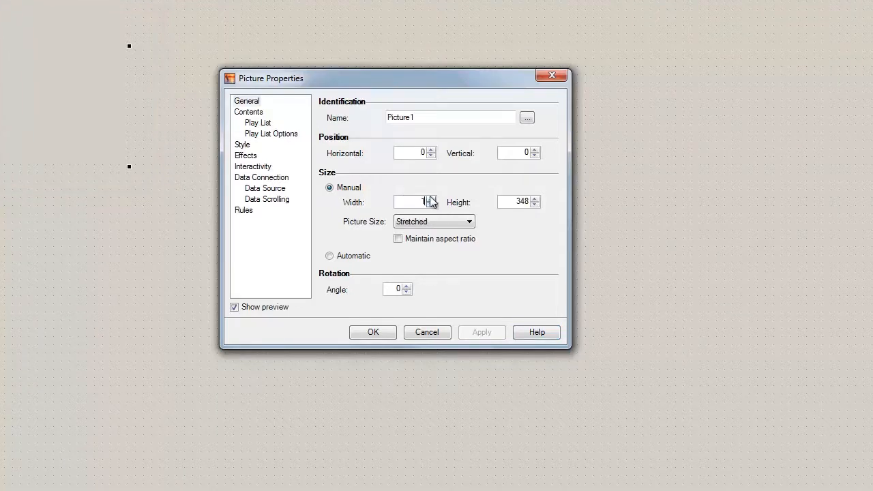
pyautogui.doubleClick(513, 202)
pyautogui.write('1080')
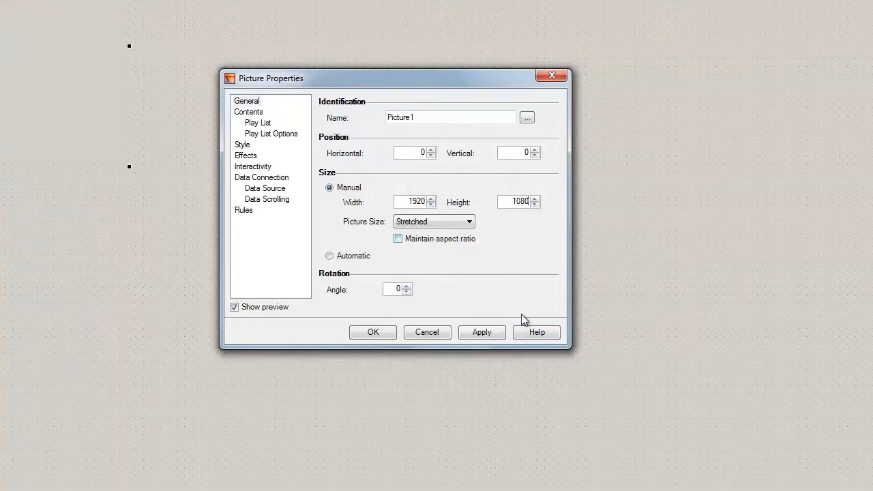
pyautogui.click(491, 333)
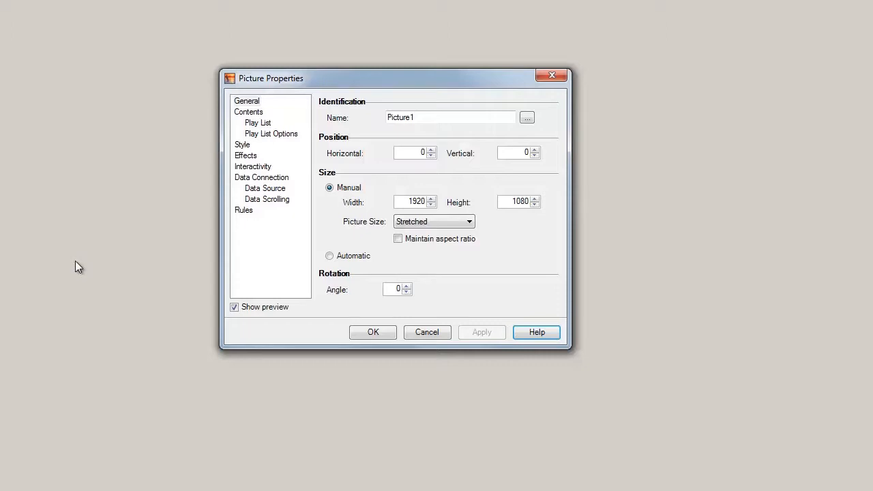
# Name the picture object picture1 and apply the change.
pyautogui.moveTo(415, 117); pyautogui.dragTo(279, 129)
pyautogui.write('picture1')
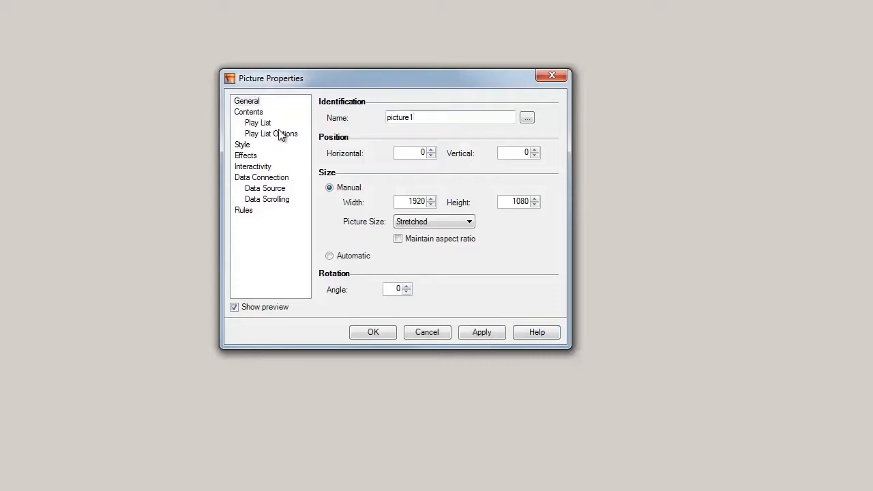
pyautogui.click(479, 333)
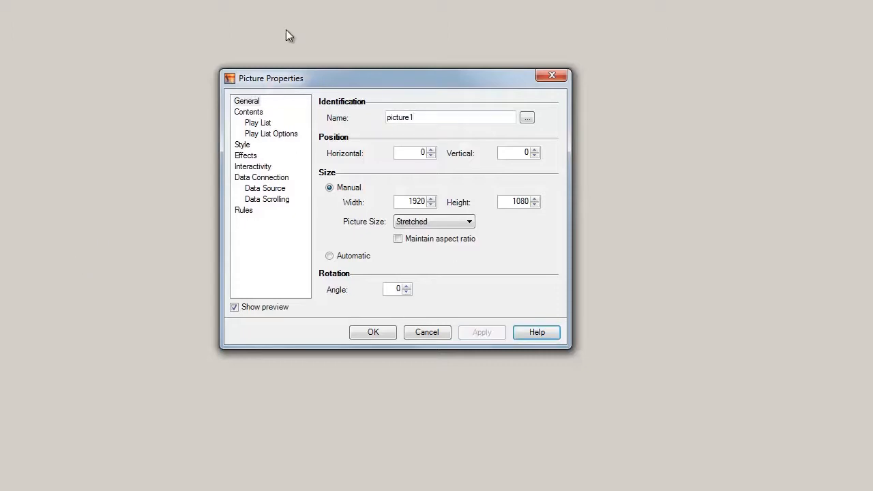
# Add the 1920x1080 image from the Pads demo folder on the E: drive to the picture's play list and accept the properties.
pyautogui.click(259, 123)
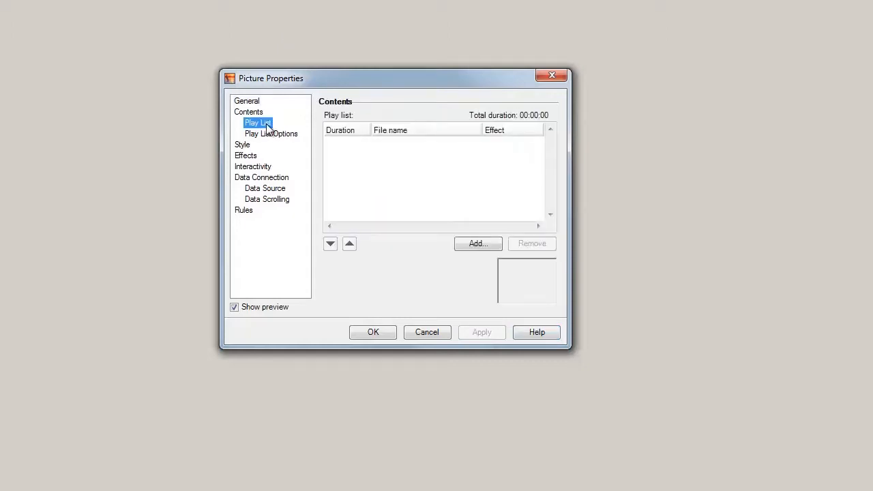
pyautogui.click(476, 244)
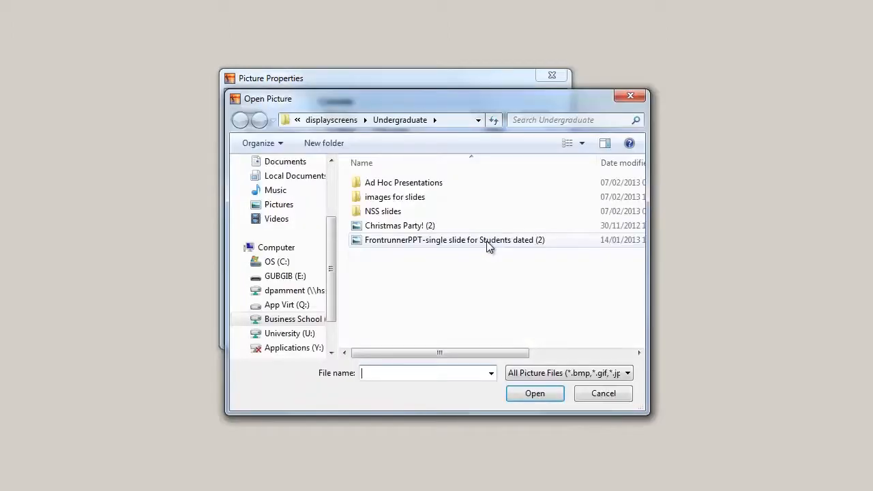
pyautogui.click(299, 277)
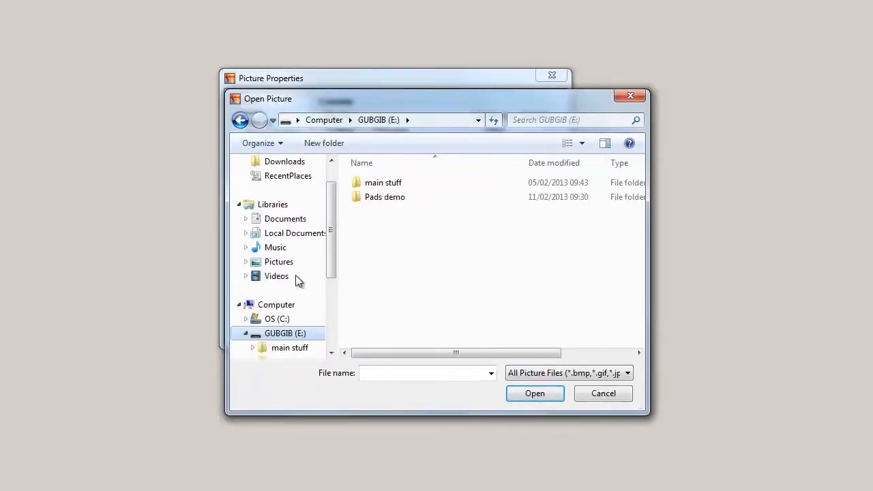
pyautogui.doubleClick(384, 198)
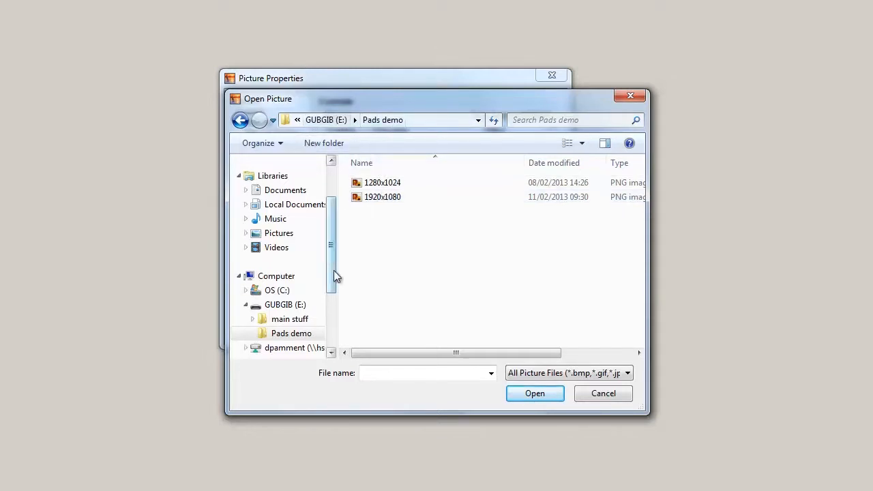
pyautogui.moveTo(331, 272); pyautogui.dragTo(326, 216)
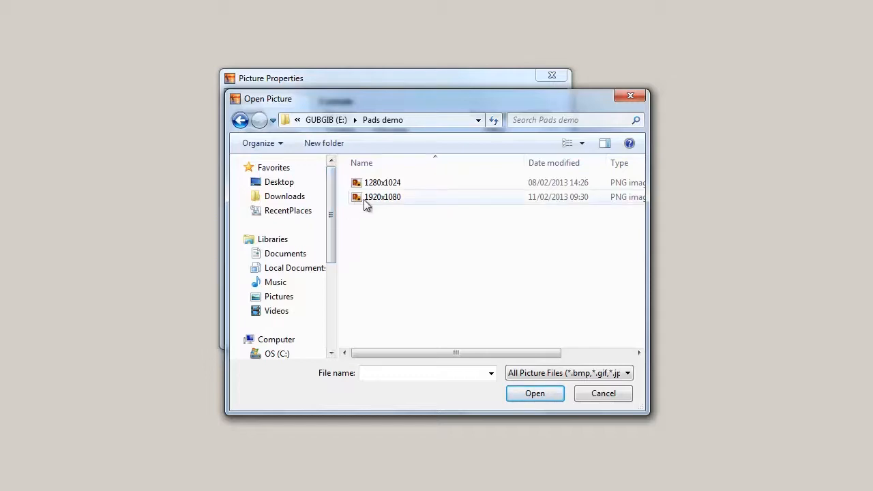
pyautogui.moveTo(364, 202)
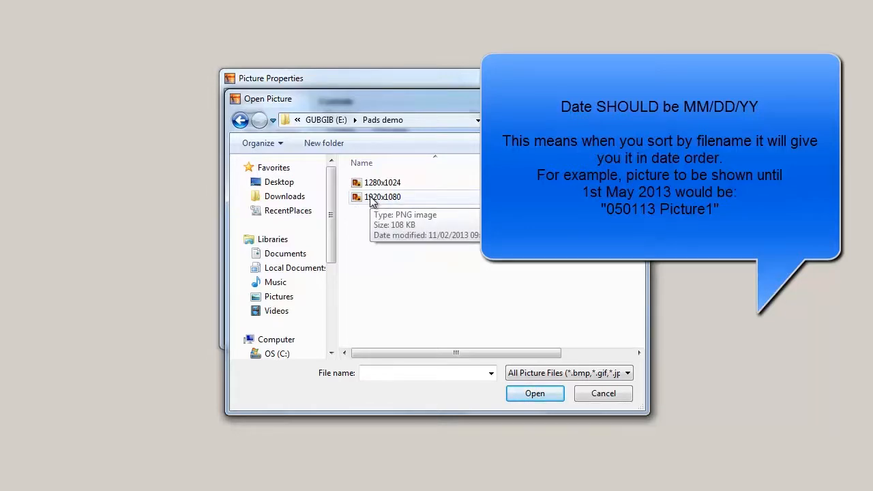
pyautogui.click(372, 198)
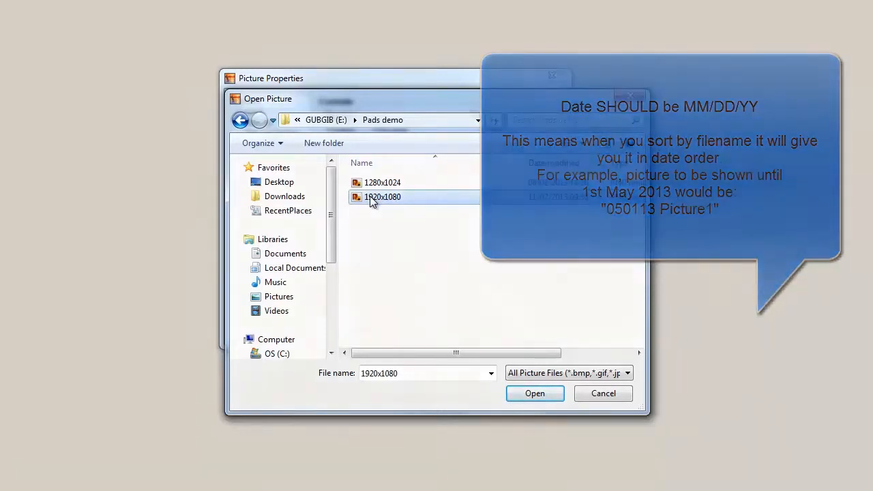
pyautogui.doubleClick(372, 198)
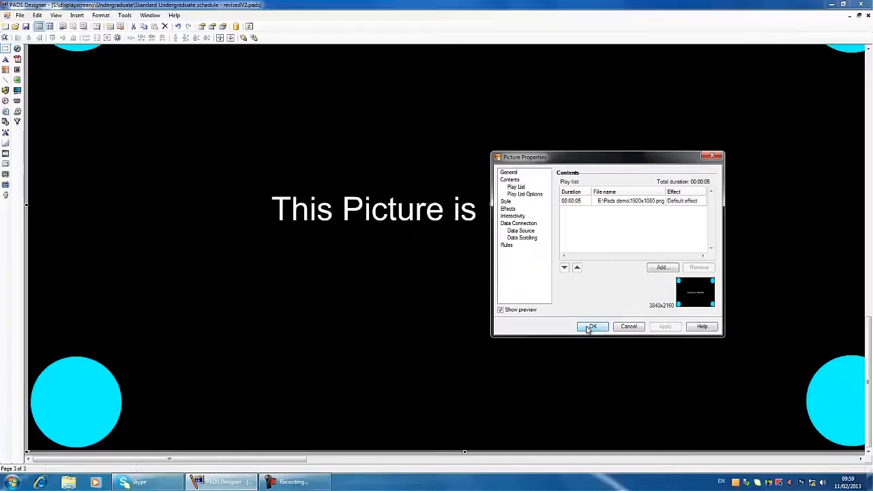
pyautogui.click(512, 380)
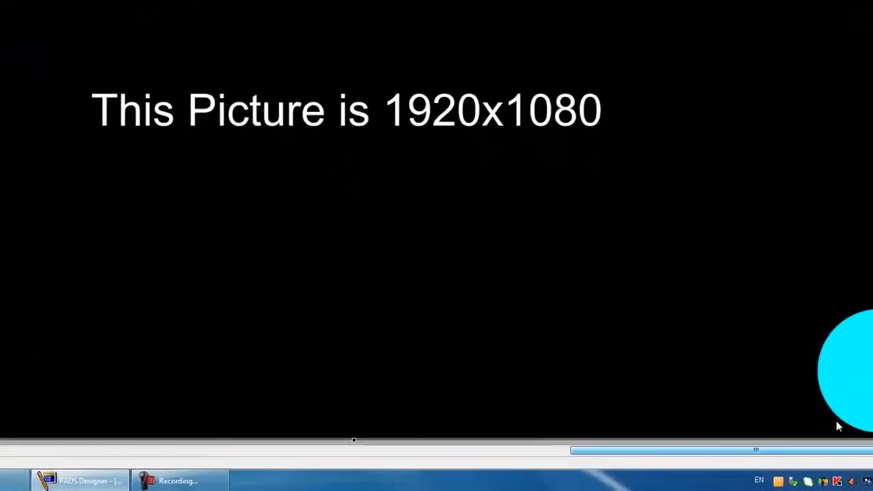
# Try the Original Size setting on the full-page picture, apply it, and look over how the image displays on the page.
pyautogui.moveTo(756, 450); pyautogui.dragTo(39, 452)
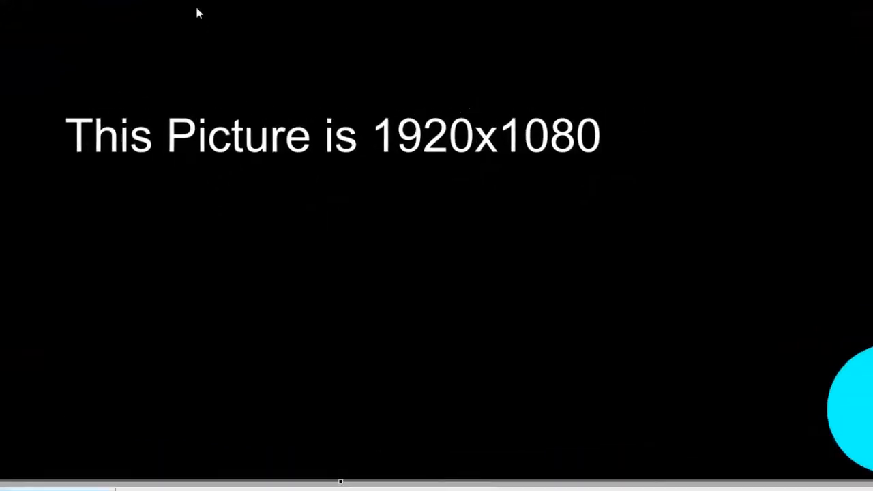
pyautogui.rightClick(279, 224)
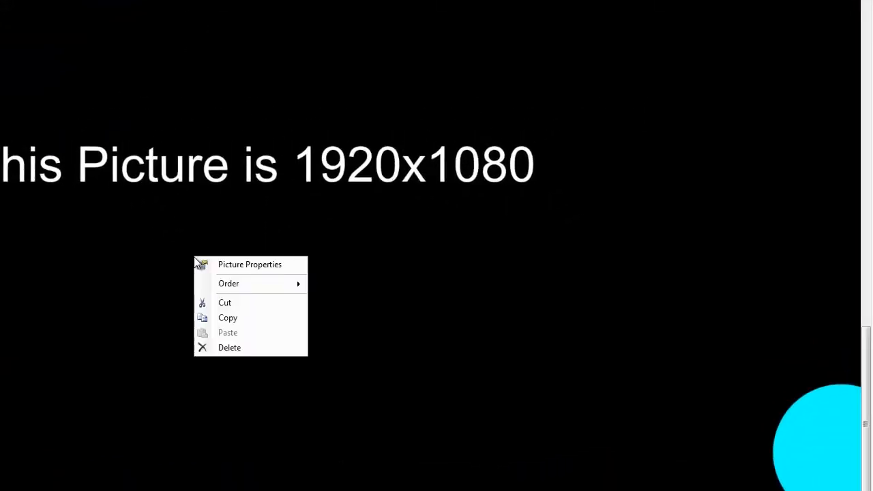
pyautogui.click(320, 228)
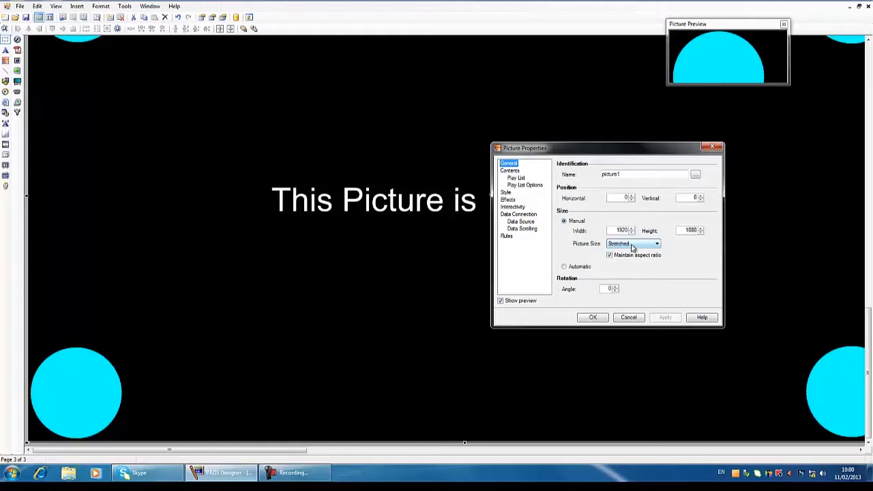
pyautogui.click(617, 230)
pyautogui.click(609, 256)
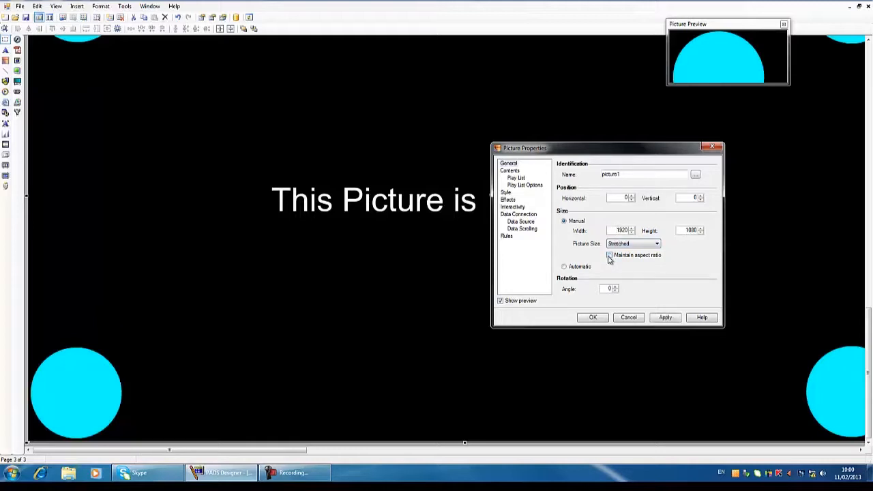
pyautogui.click(634, 244)
pyautogui.click(619, 256)
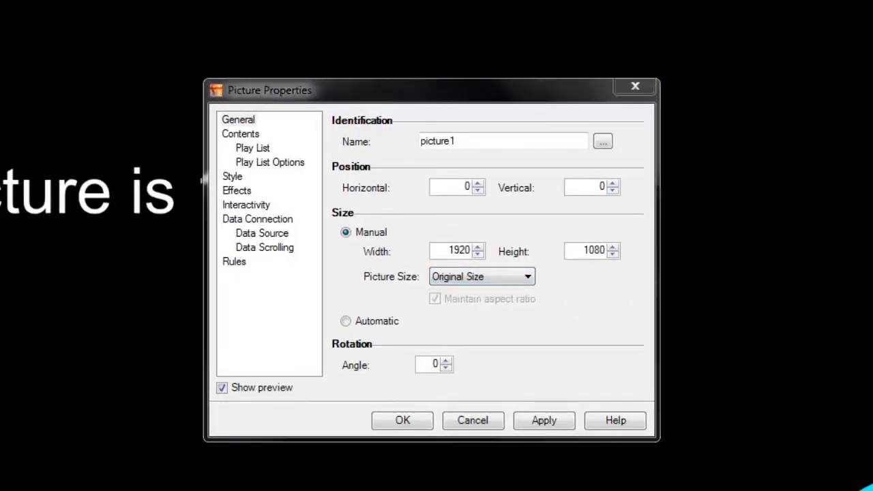
pyautogui.click(531, 418)
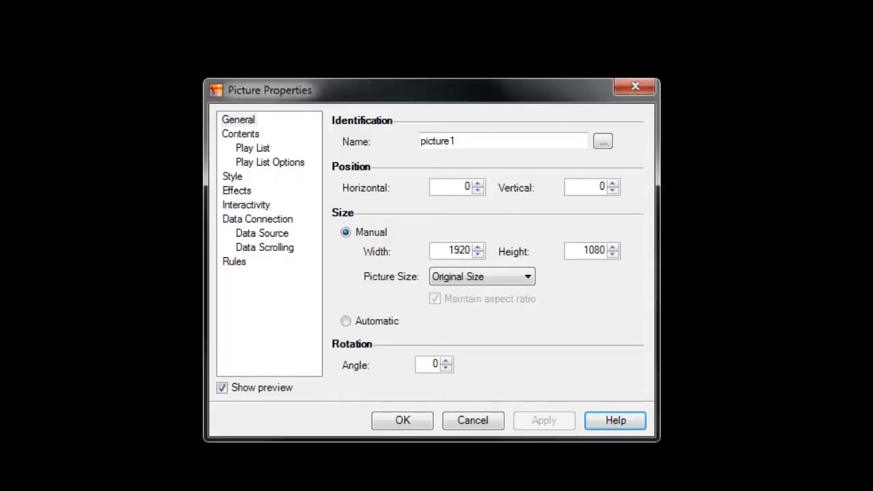
pyautogui.click(403, 420)
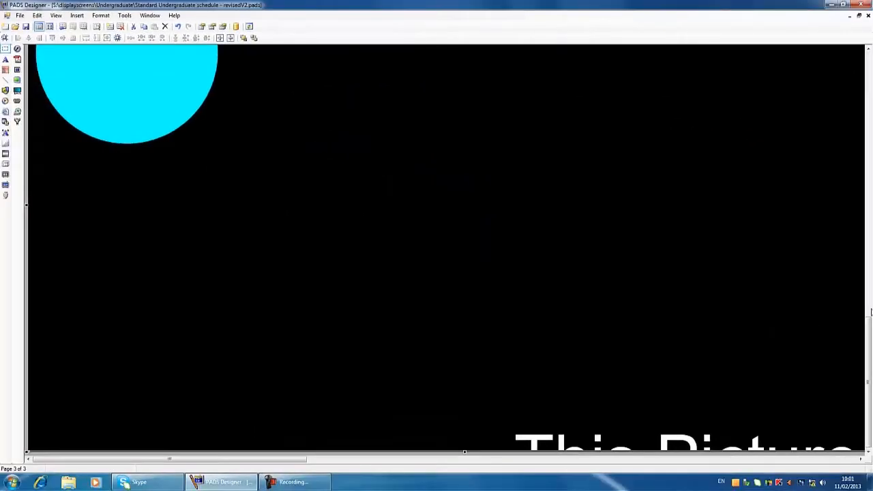
pyautogui.scroll(2, 859, 214)
pyautogui.moveTo(872, 104); pyautogui.dragTo(872, 334)
pyautogui.moveTo(165, 460); pyautogui.dragTo(315, 273)
# Set the full-page picture's size mode to Stretched, apply it, and look over the whole picture on the page.
pyautogui.rightClick(316, 273)
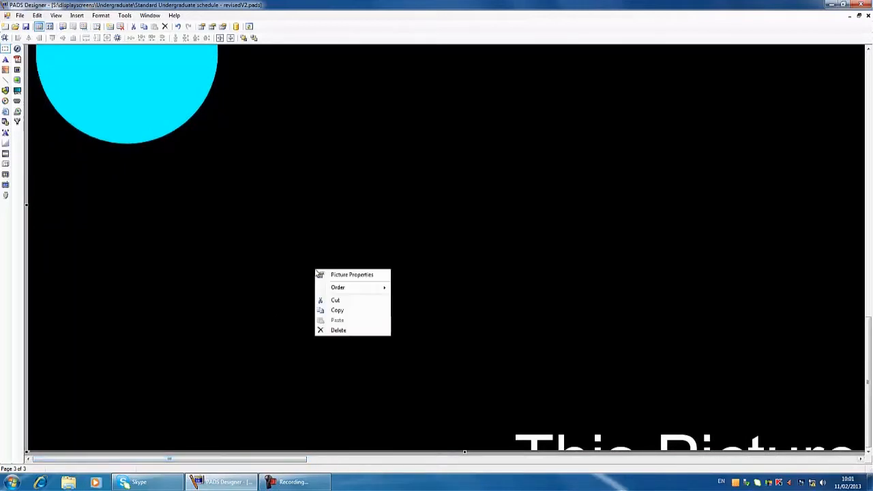
pyautogui.click(345, 275)
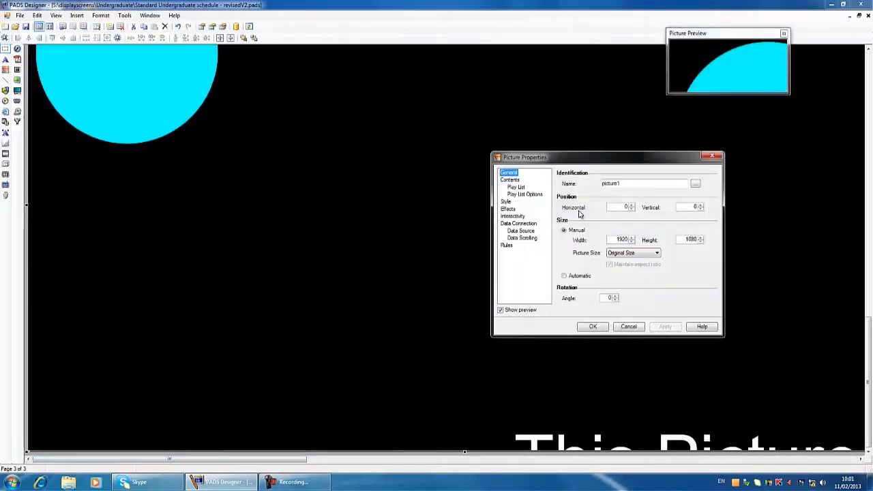
pyautogui.click(636, 254)
pyautogui.click(633, 265)
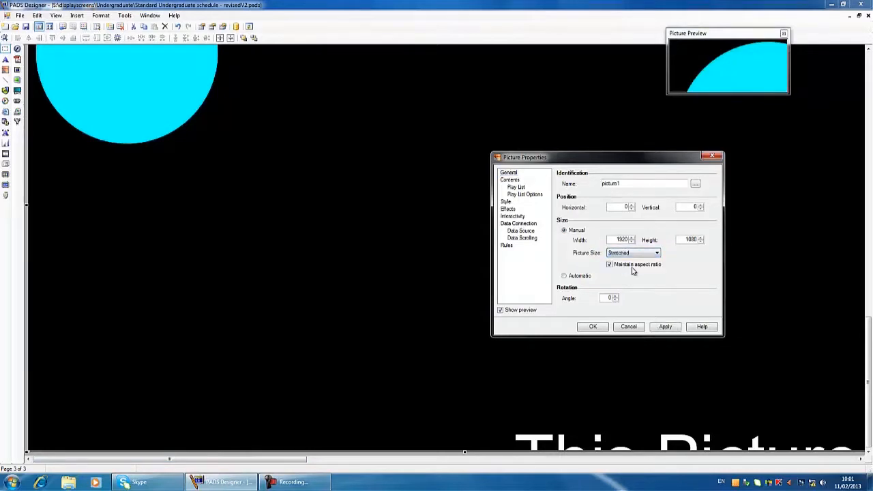
pyautogui.click(665, 328)
pyautogui.click(593, 327)
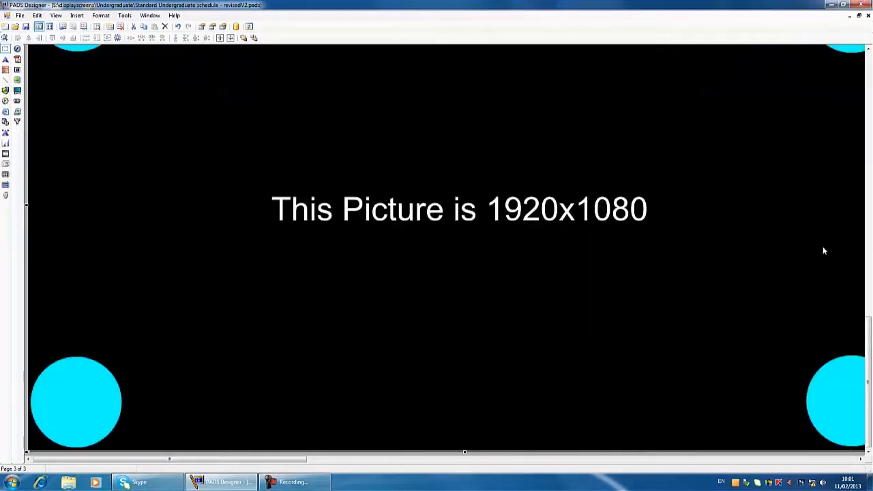
pyautogui.click(868, 244)
pyautogui.moveTo(867, 285); pyautogui.dragTo(869, 406)
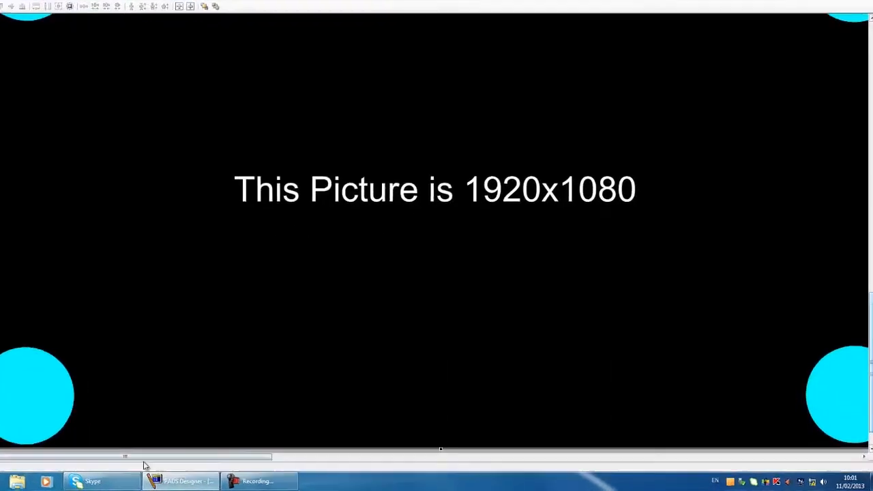
pyautogui.moveTo(123, 457); pyautogui.dragTo(692, 431)
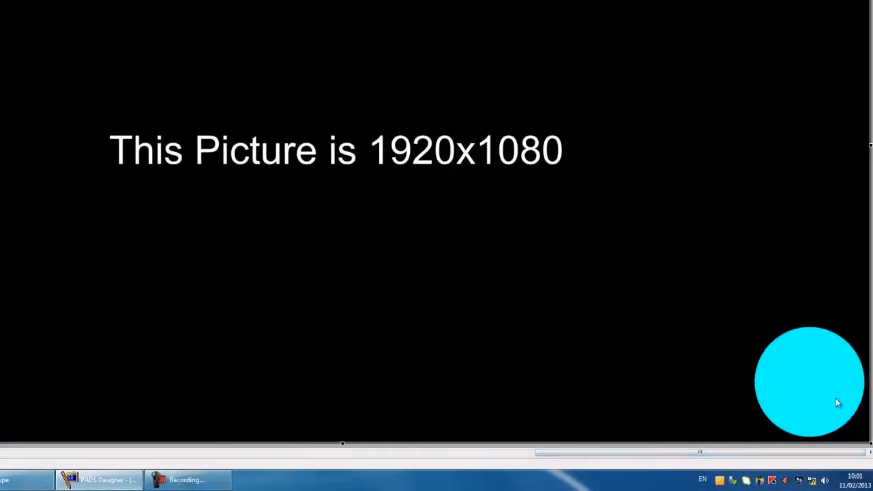
pyautogui.moveTo(838, 454); pyautogui.dragTo(174, 453)
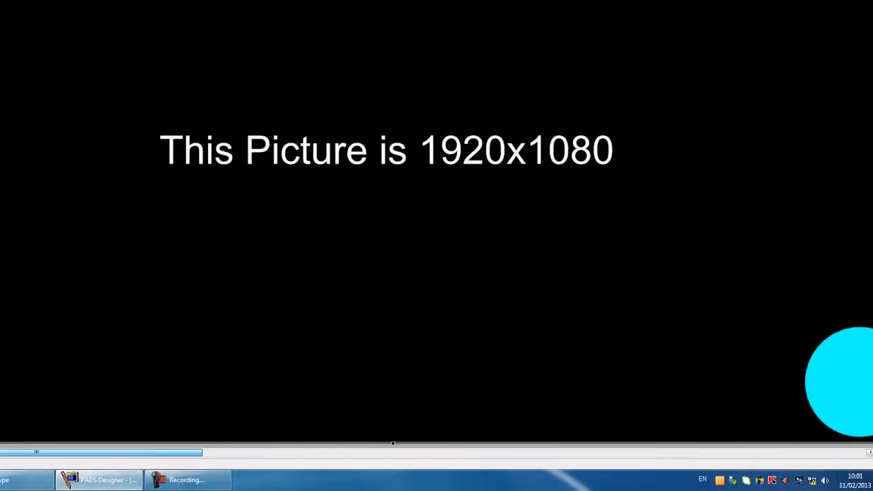
pyautogui.moveTo(867, 417); pyautogui.dragTo(866, 75)
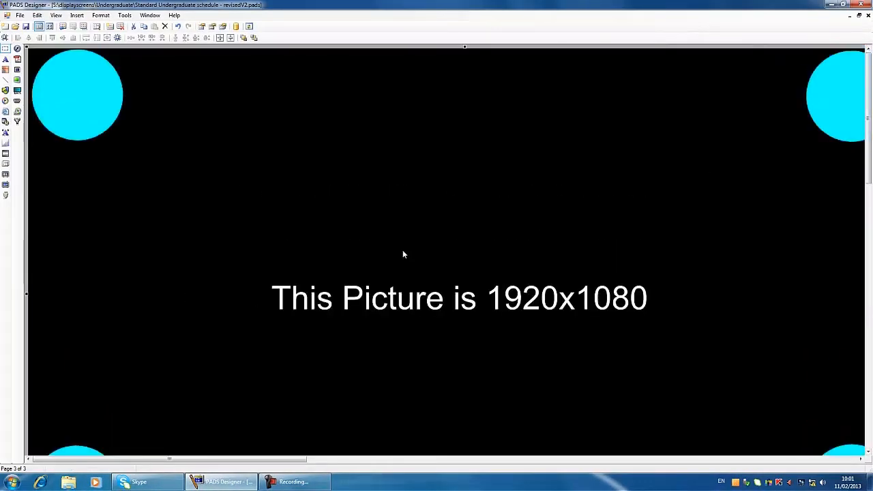
# Delete the 1920x1080 picture and draw a new picture object about 636 by 348 near the page's upper-left corner.
pyautogui.press('Delete')
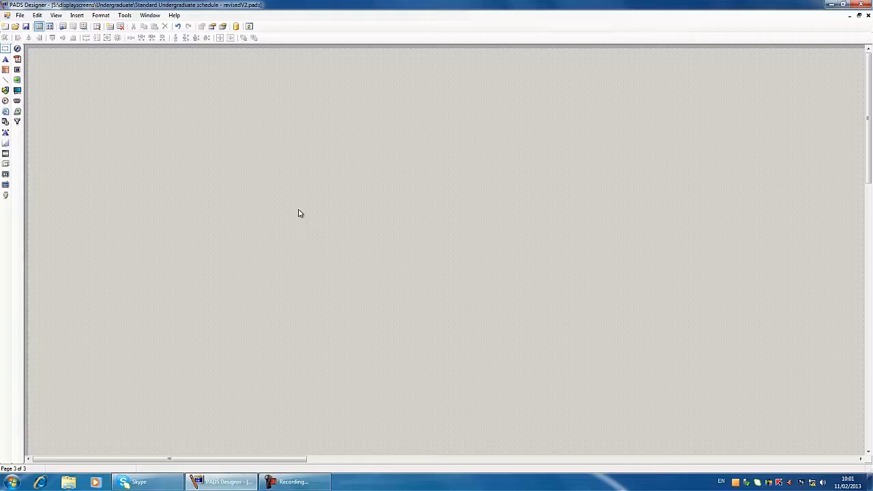
pyautogui.click(6, 70)
pyautogui.moveTo(131, 81); pyautogui.dragTo(421, 243)
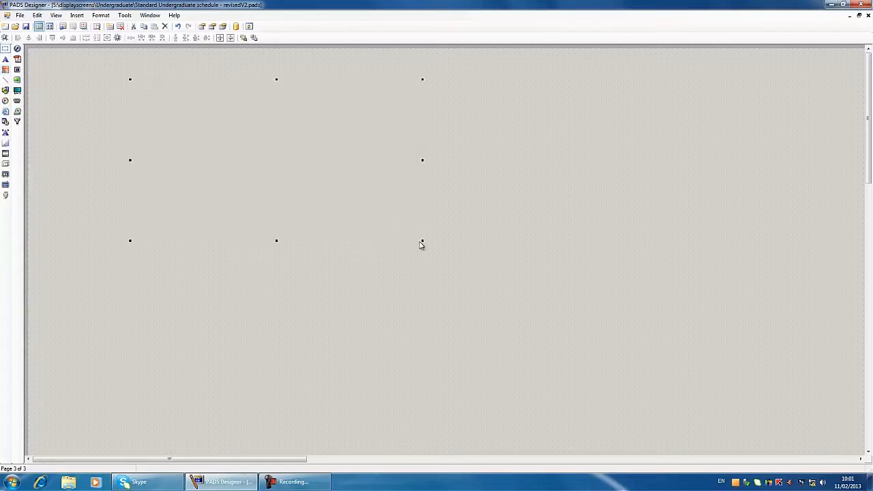
# Set the new picture to 1920 wide and 1080 high, keeping it Stretched with Maintain aspect ratio enabled.
pyautogui.rightClick(269, 162)
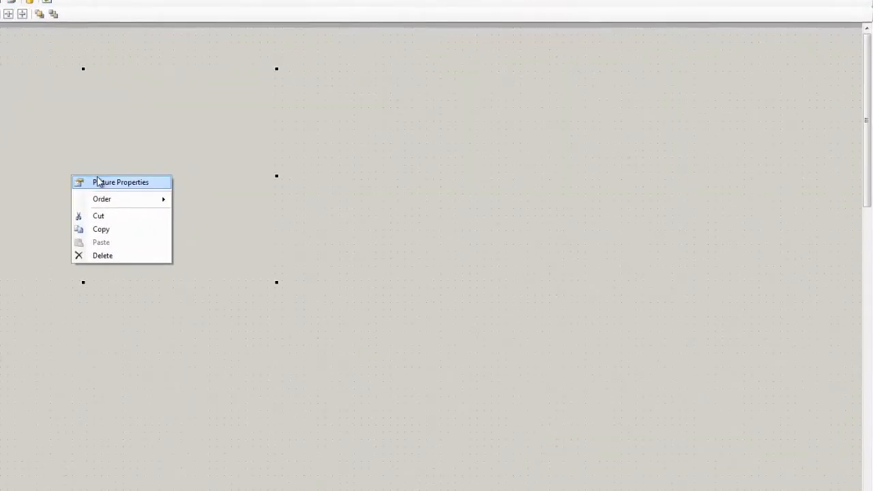
pyautogui.click(290, 166)
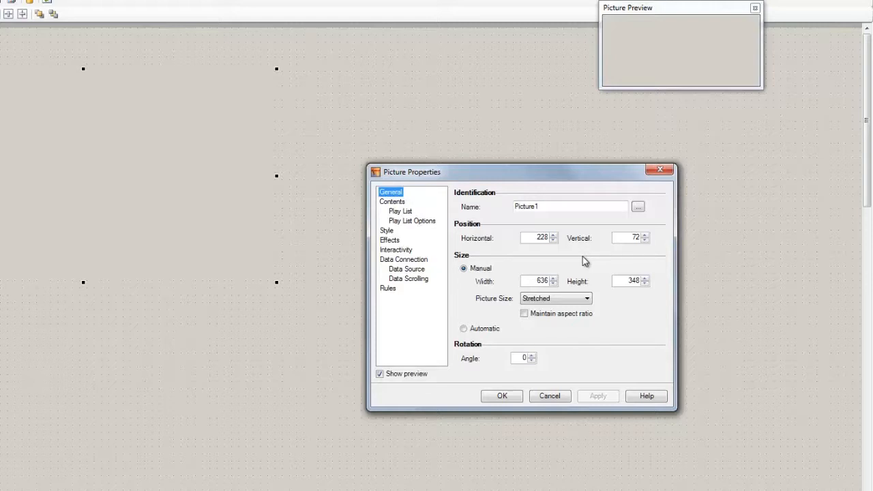
pyautogui.click(586, 296)
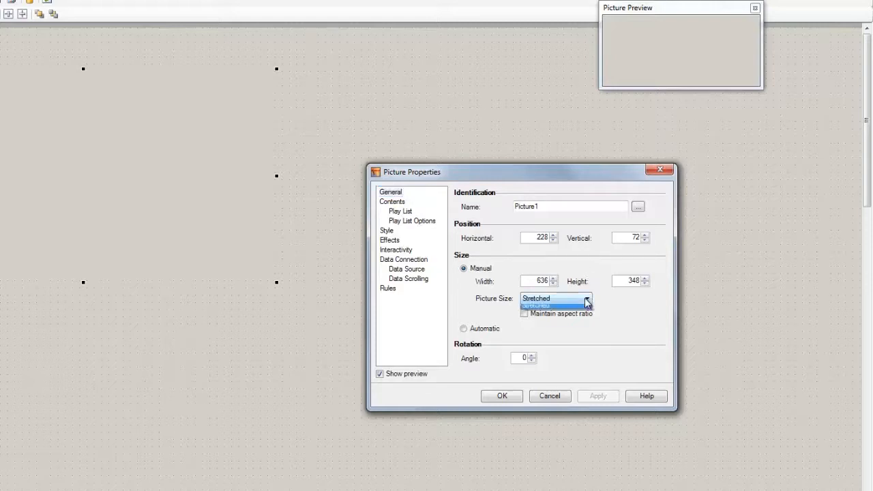
pyautogui.click(587, 296)
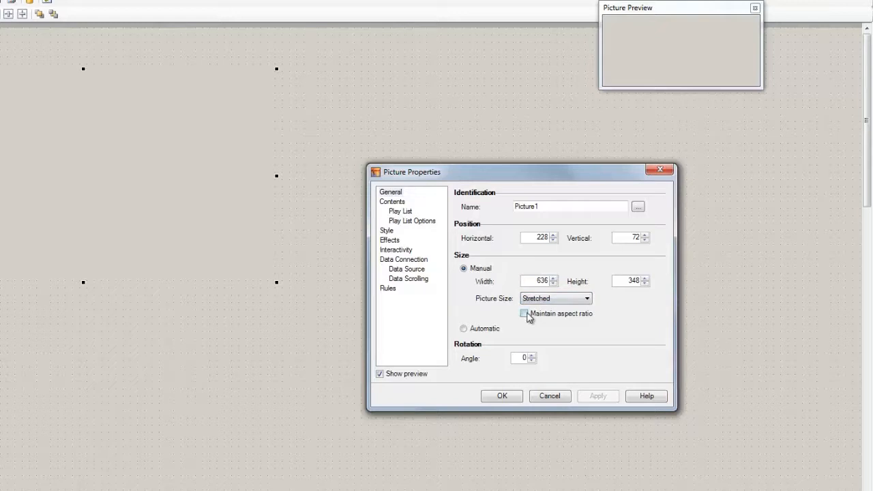
pyautogui.click(525, 314)
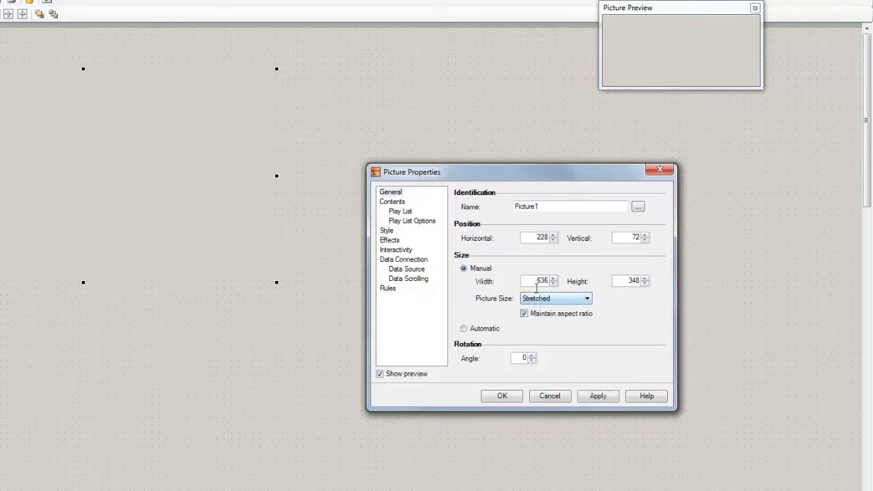
pyautogui.doubleClick(534, 281)
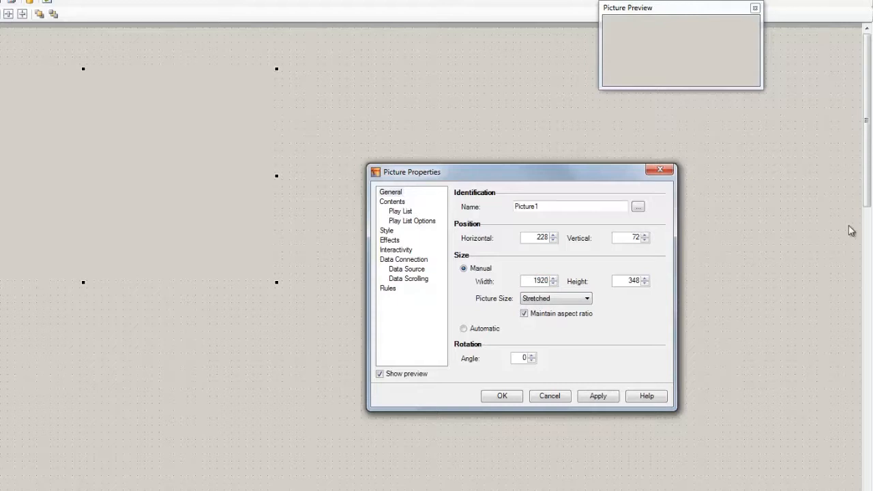
pyautogui.doubleClick(627, 285)
pyautogui.write('10')
pyautogui.click(613, 315)
pyautogui.click(525, 315)
# Add the 1280x1024 image from the Pads demo folder to the picture's play list, apply it, and accept the properties.
pyautogui.click(395, 220)
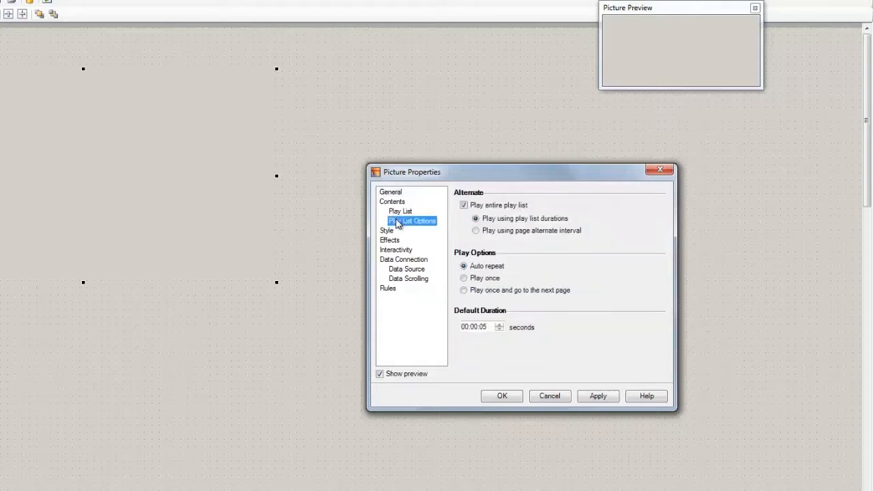
pyautogui.click(395, 203)
pyautogui.click(592, 318)
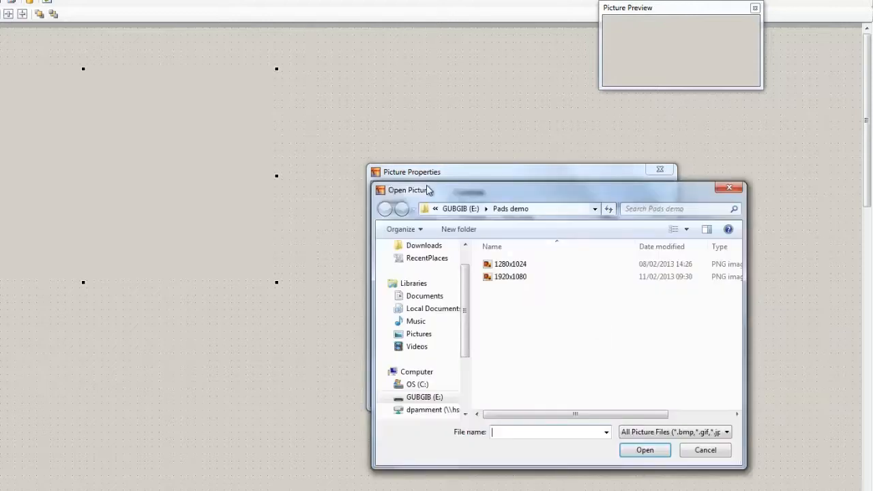
pyautogui.click(505, 265)
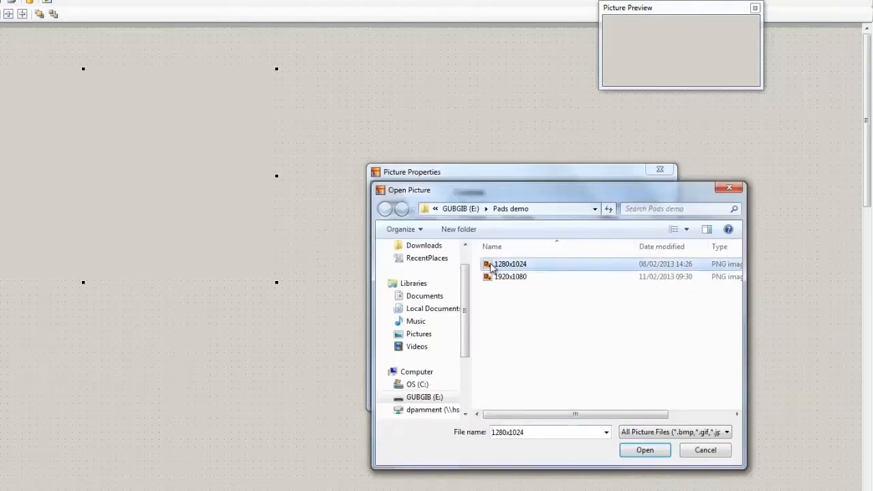
pyautogui.click(645, 453)
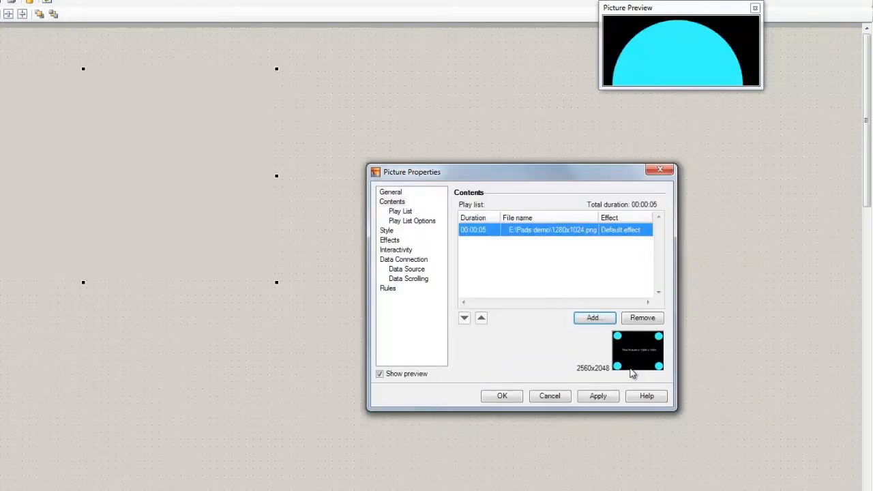
pyautogui.click(755, 8)
pyautogui.click(603, 398)
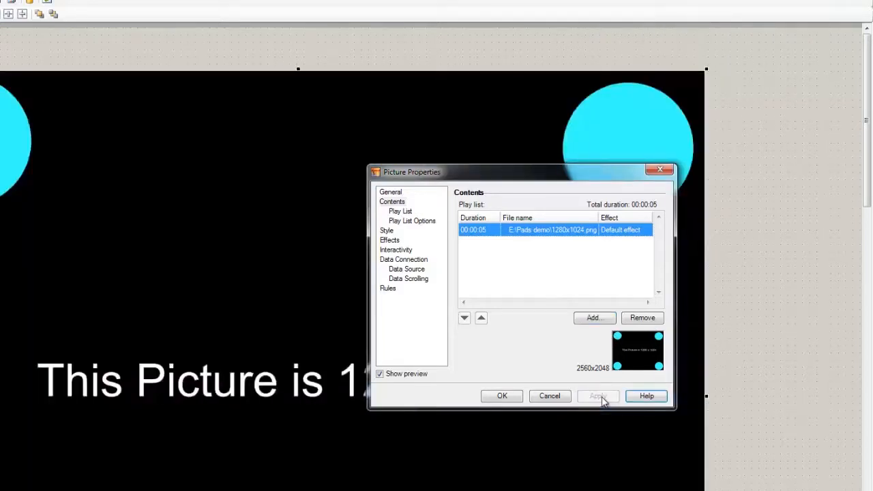
pyautogui.moveTo(545, 176); pyautogui.dragTo(485, 194)
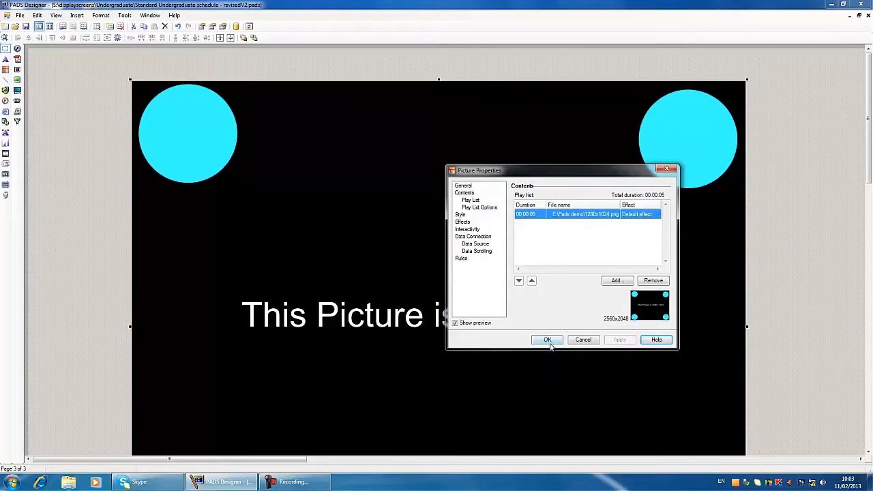
pyautogui.click(549, 341)
# Move the picture against the page's upper edge, at about 276 horizontal and 0 vertical, and check its full height.
pyautogui.moveTo(869, 75); pyautogui.dragTo(839, 91)
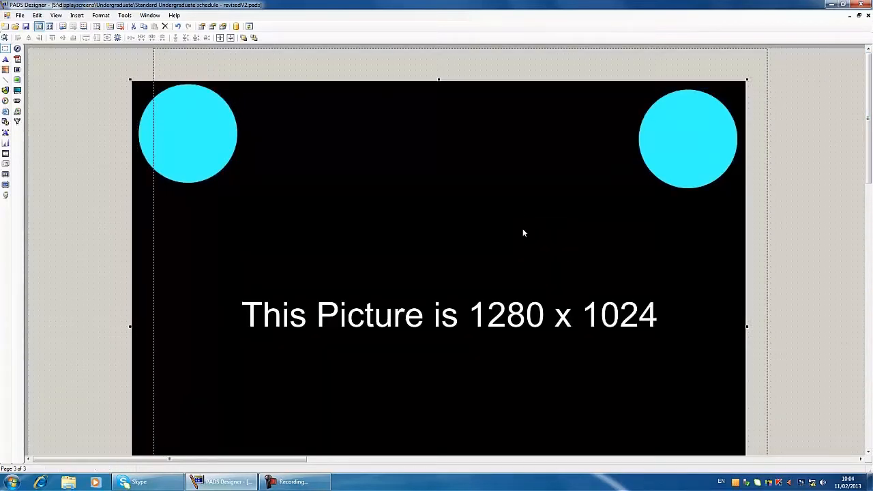
pyautogui.moveTo(871, 149); pyautogui.dragTo(872, 404)
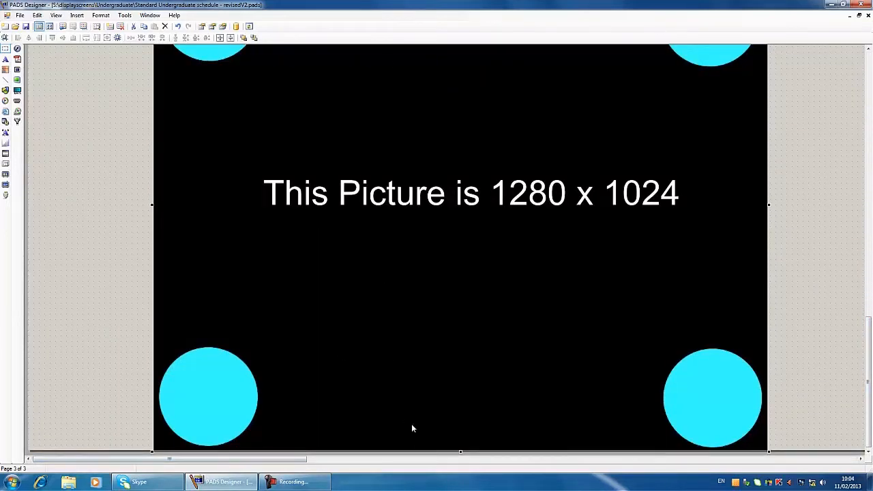
pyautogui.moveTo(865, 396); pyautogui.dragTo(869, 133)
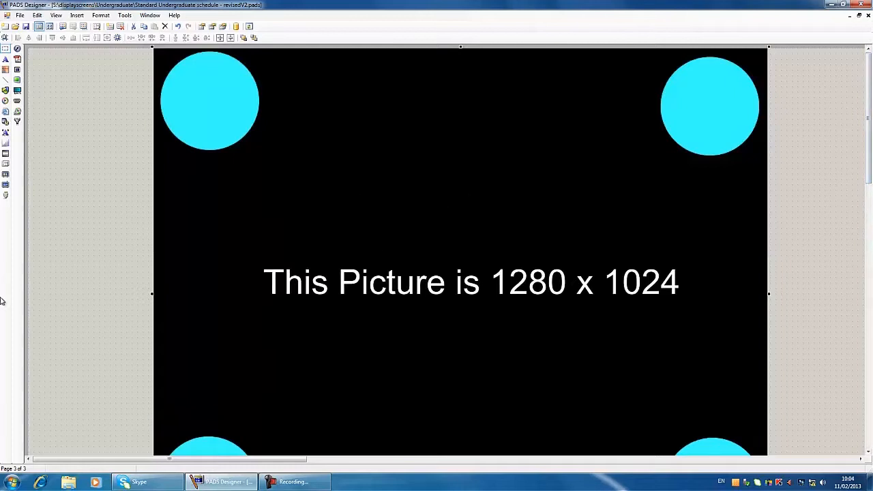
# Turn off Maintain aspect ratio for the 1280x1024 picture, apply the change, and accept the properties.
pyautogui.rightClick(415, 238)
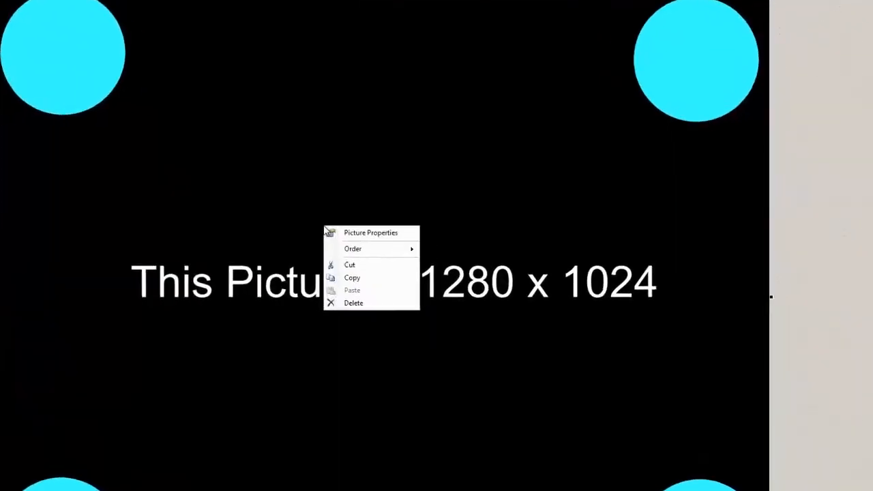
pyautogui.click(284, 225)
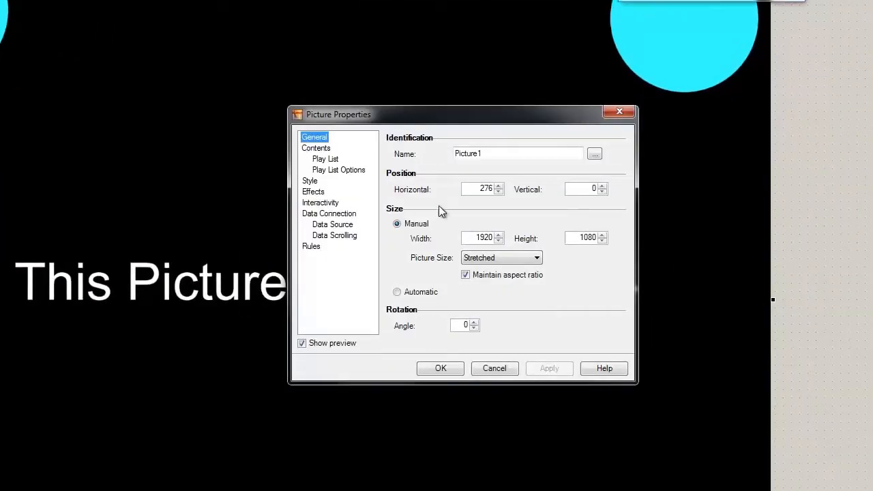
pyautogui.click(328, 161)
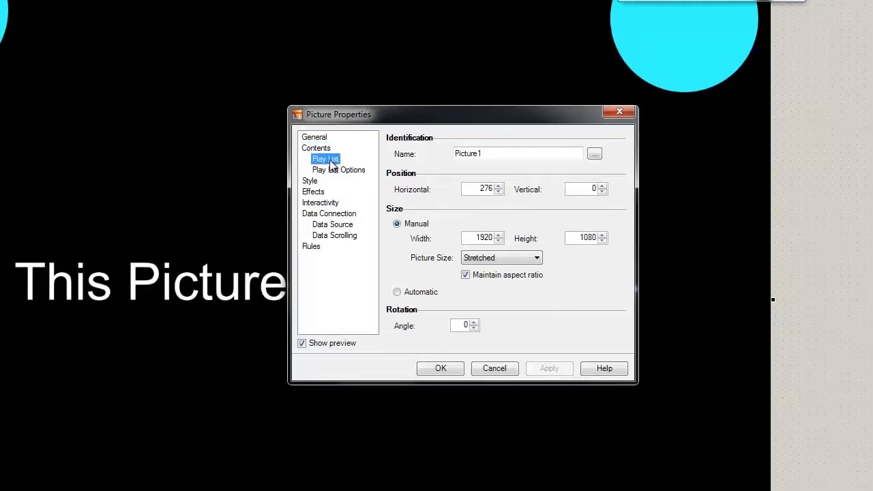
pyautogui.click(330, 170)
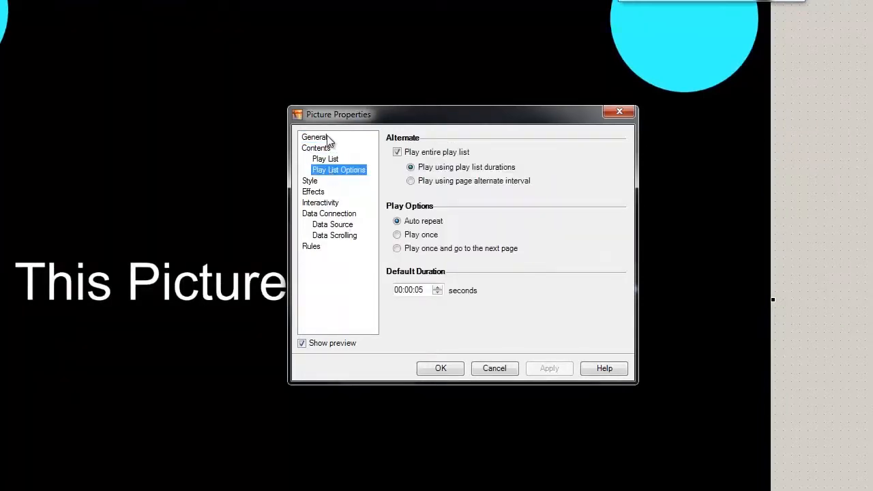
pyautogui.click(323, 138)
pyautogui.click(466, 275)
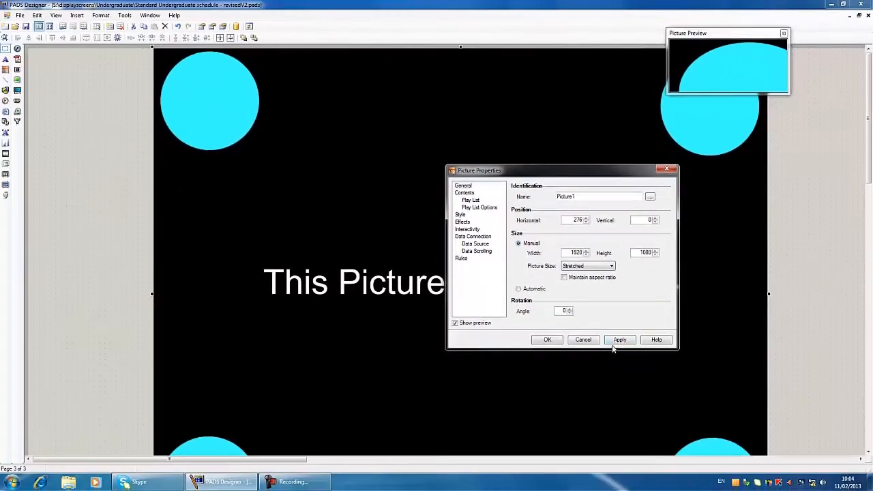
pyautogui.click(566, 361)
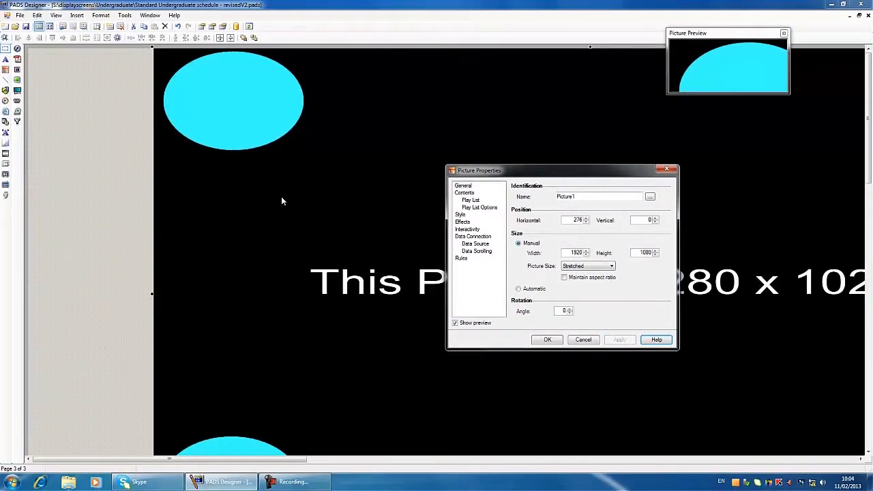
pyautogui.click(547, 340)
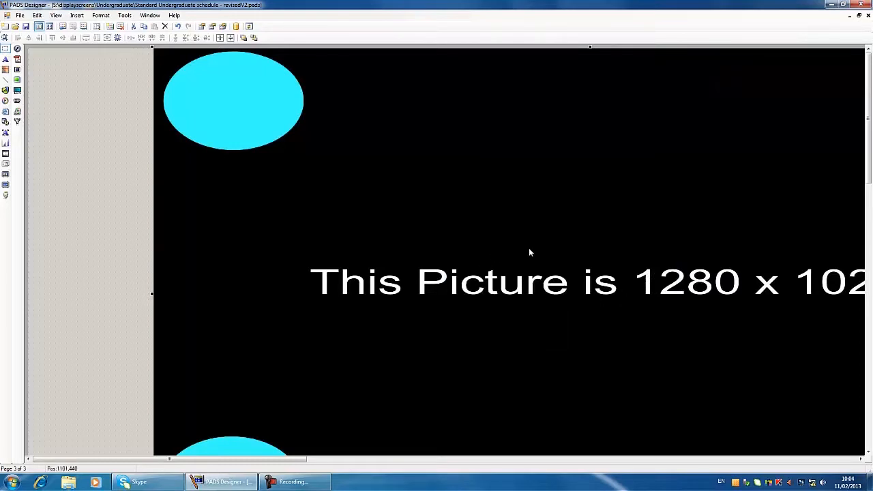
# Set the picture's horizontal position to 0 and apply the change.
pyautogui.rightClick(491, 242)
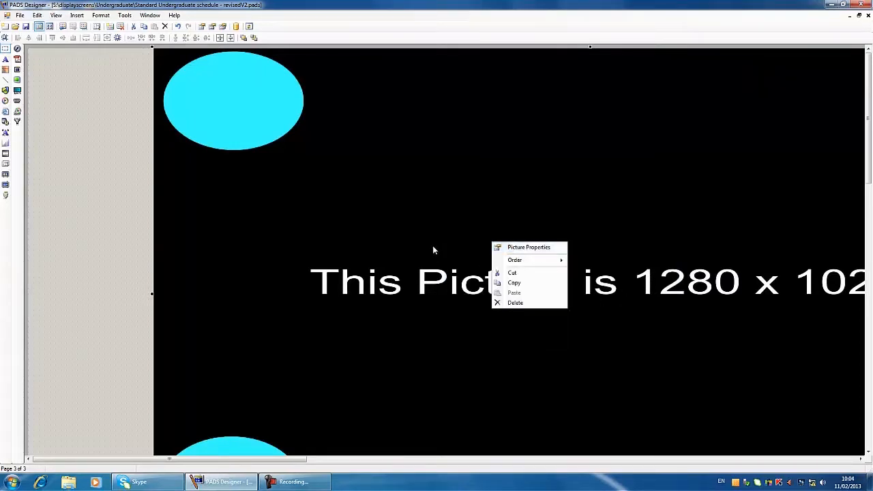
pyautogui.click(508, 247)
pyautogui.doubleClick(577, 220)
pyautogui.write('0')
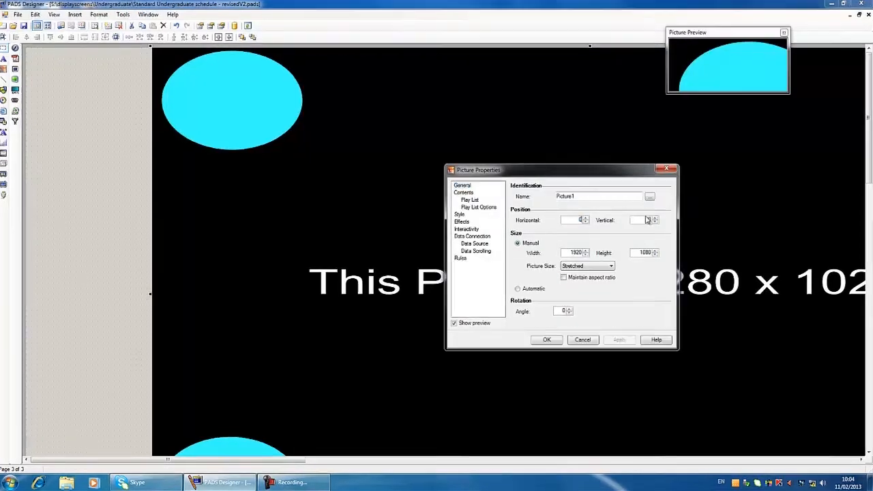
pyautogui.click(607, 344)
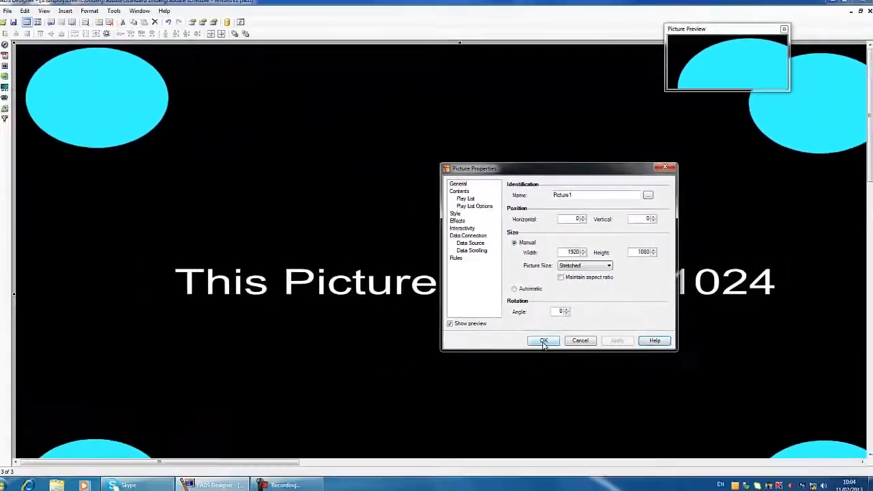
# Accept the picture properties and inspect the stretched 1280x1024 picture down to the page's lower edge.
pyautogui.click(504, 351)
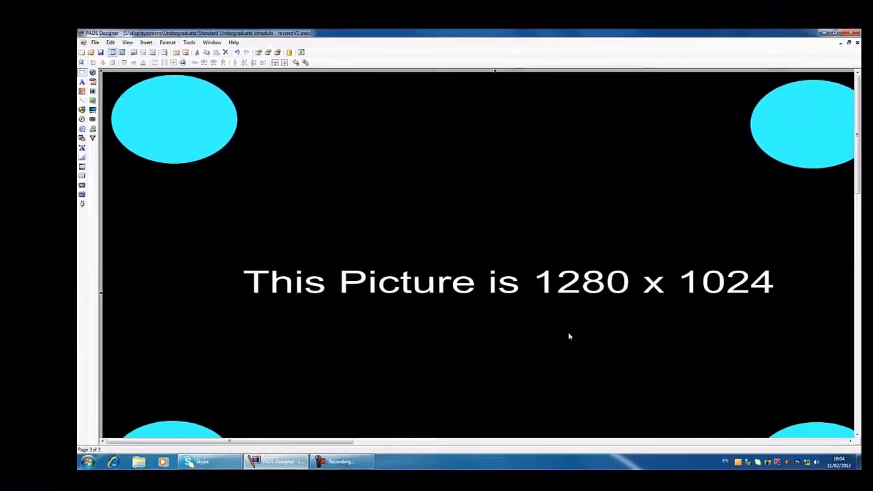
pyautogui.moveTo(863, 238); pyautogui.dragTo(871, 437)
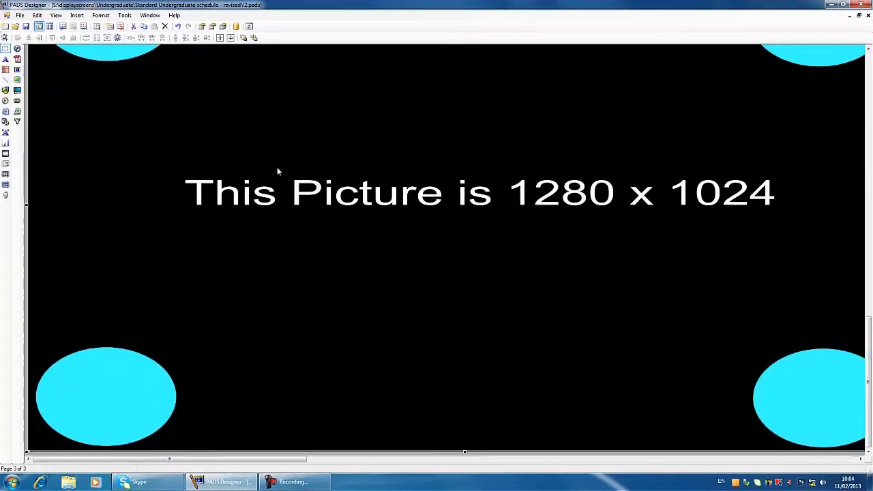
pyautogui.moveTo(274, 459); pyautogui.dragTo(254, 487)
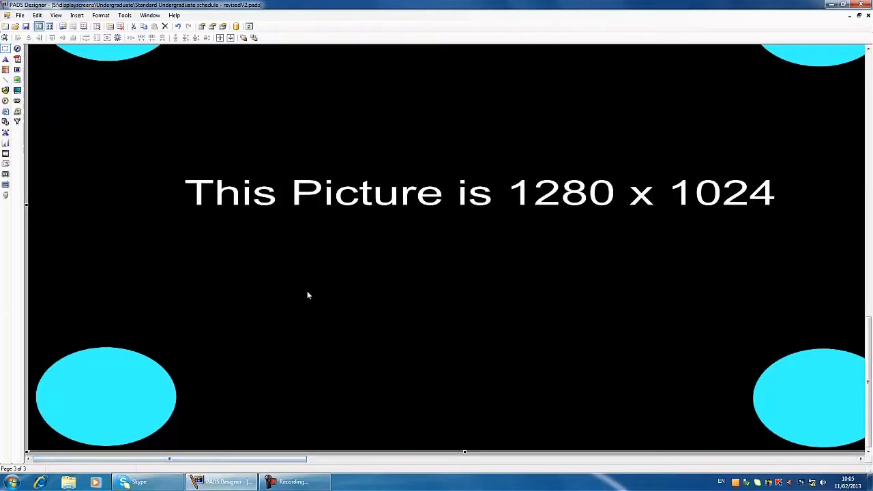
# Turn Maintain aspect ratio back on for the picture, accept the properties, and move the picture inward from the page's left edge.
pyautogui.rightClick(444, 246)
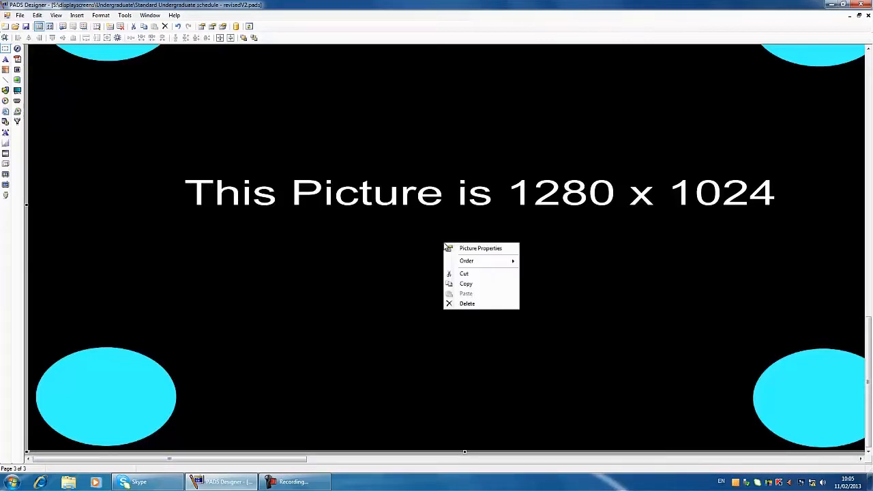
pyautogui.click(466, 248)
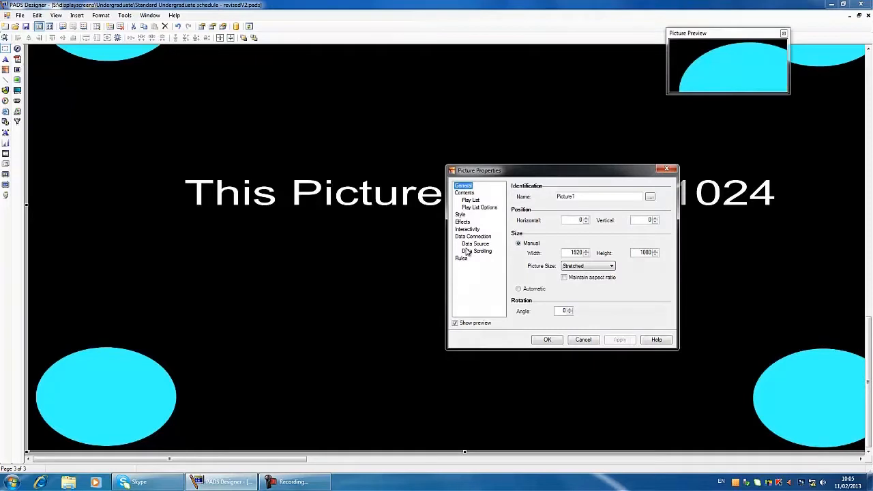
pyautogui.moveTo(557, 166); pyautogui.dragTo(451, 193)
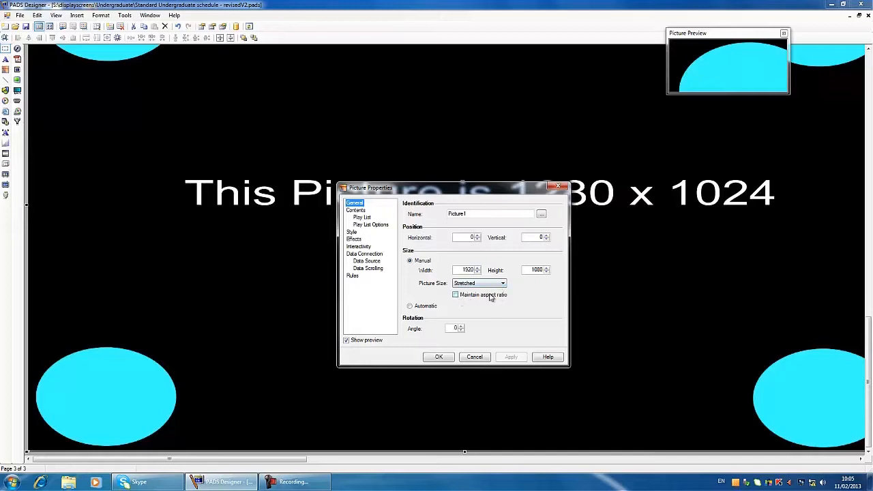
pyautogui.click(456, 296)
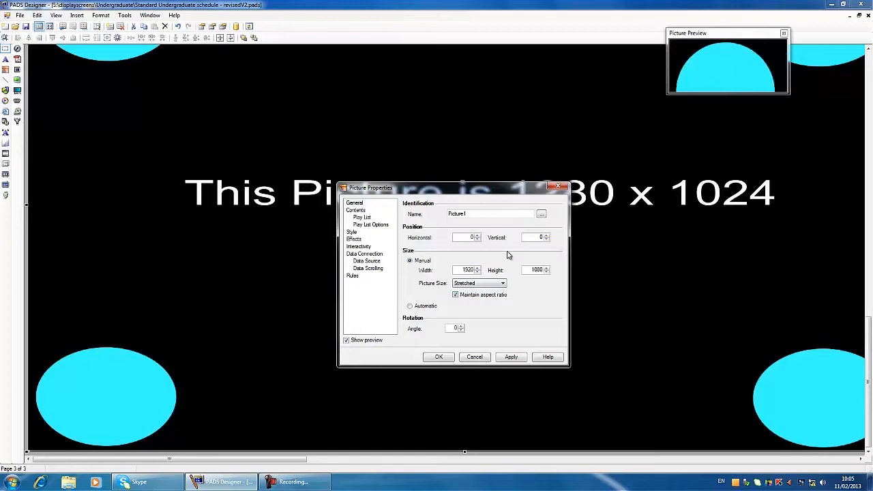
pyautogui.click(512, 357)
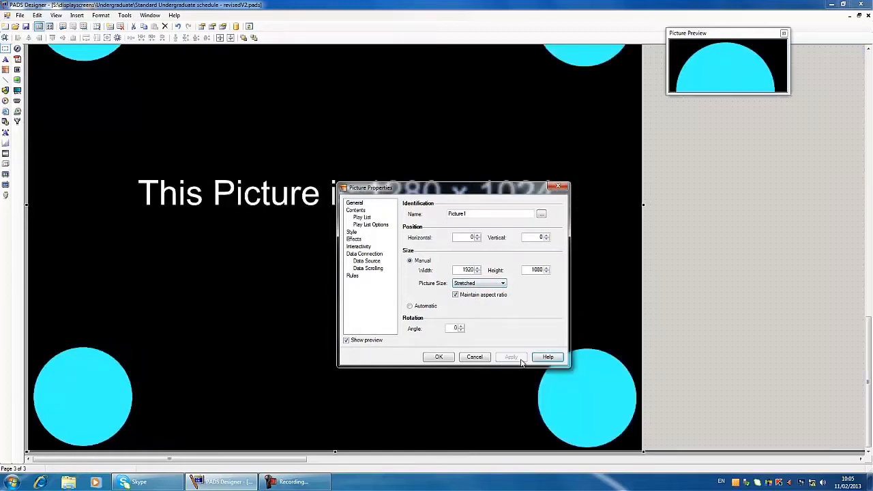
pyautogui.click(449, 359)
pyautogui.moveTo(417, 342); pyautogui.dragTo(525, 335)
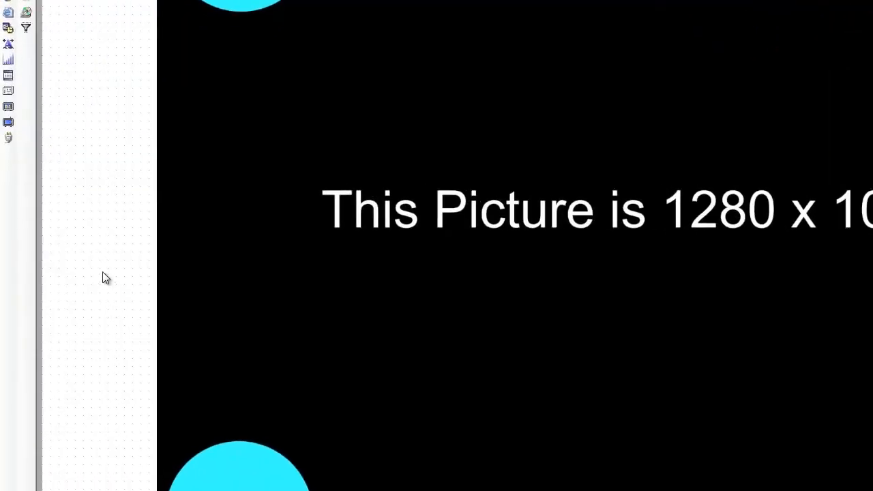
# Examine the background colour choices in the page's style properties and close them without changes.
pyautogui.rightClick(103, 238)
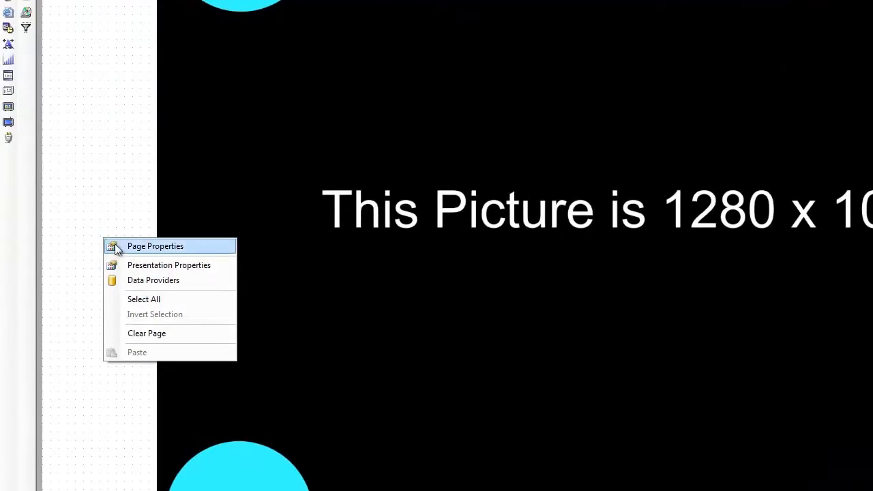
pyautogui.click(115, 244)
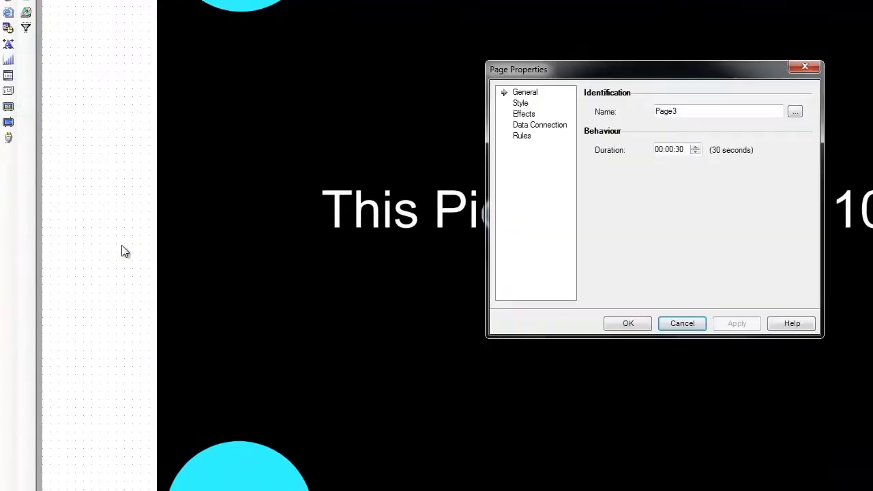
pyautogui.click(520, 104)
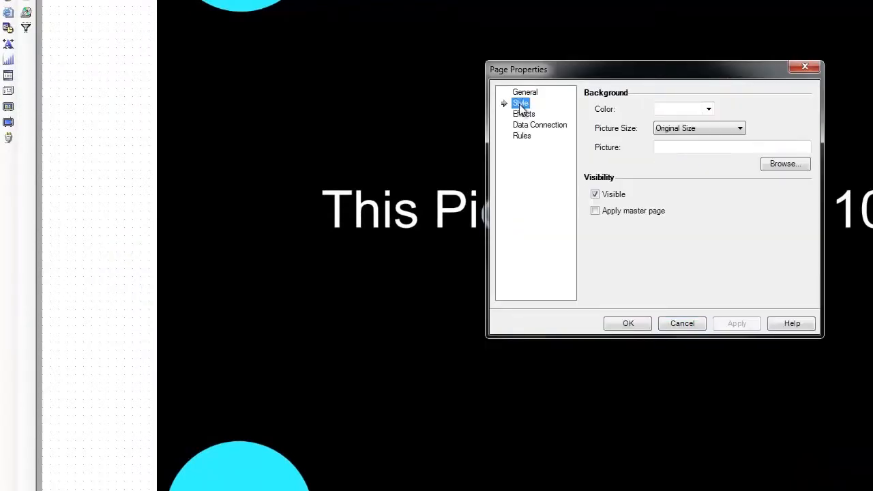
pyautogui.click(709, 110)
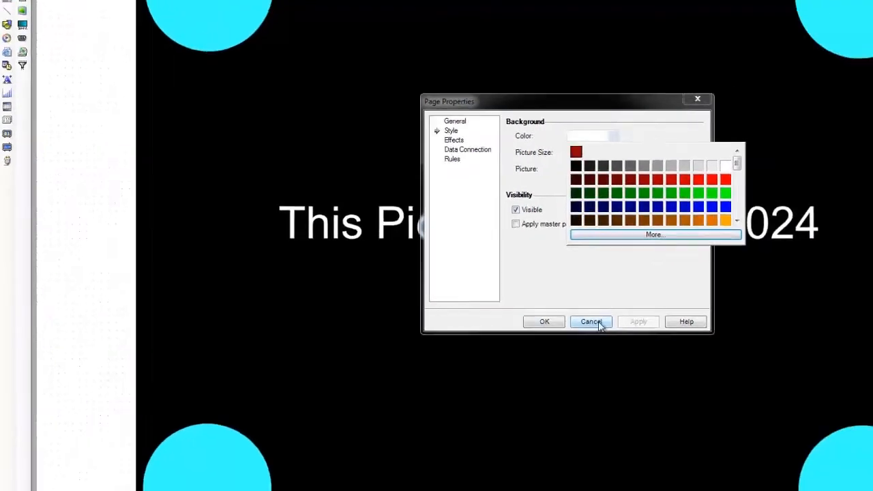
pyautogui.click(689, 326)
pyautogui.click(470, 320)
pyautogui.click(151, 135)
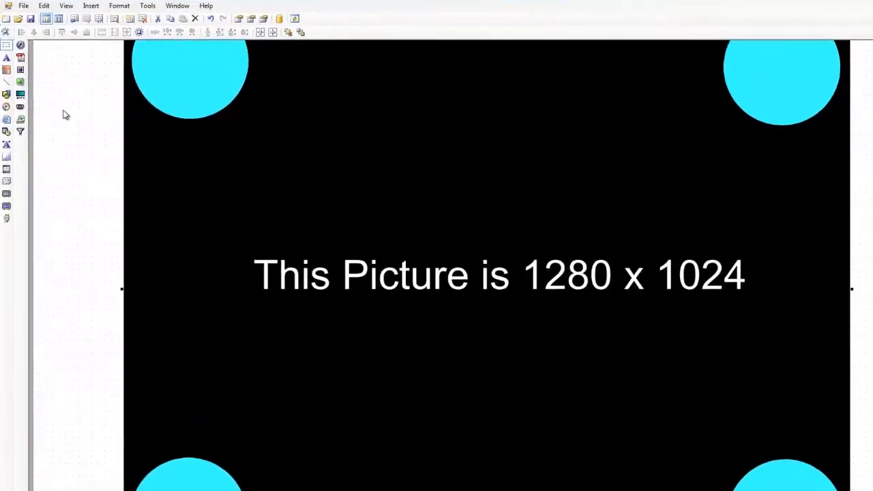
# Draw a square shape about 168 by 168, at about 36 horizontal and 192 vertical, overlapping the picture's left edge.
pyautogui.click(126, 4)
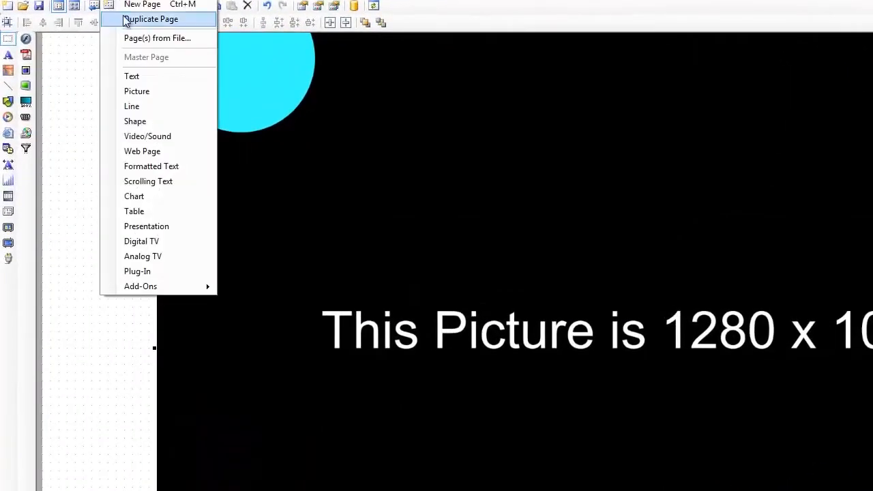
pyautogui.click(137, 121)
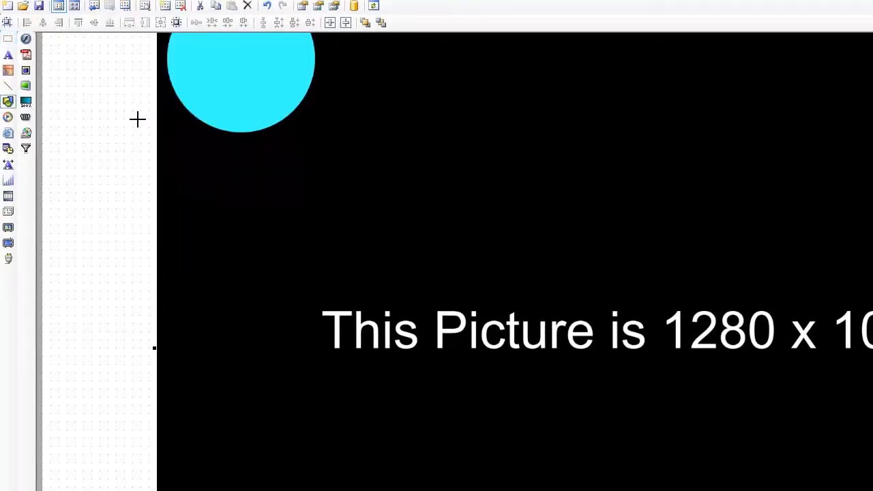
pyautogui.moveTo(67, 103); pyautogui.dragTo(185, 219)
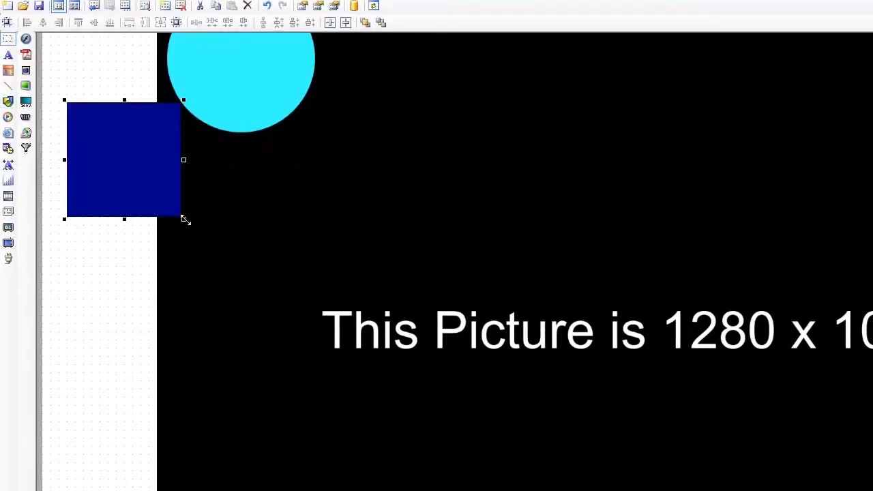
# Set the blue shape's horizontal and vertical position to 0.
pyautogui.rightClick(135, 148)
pyautogui.click(187, 153)
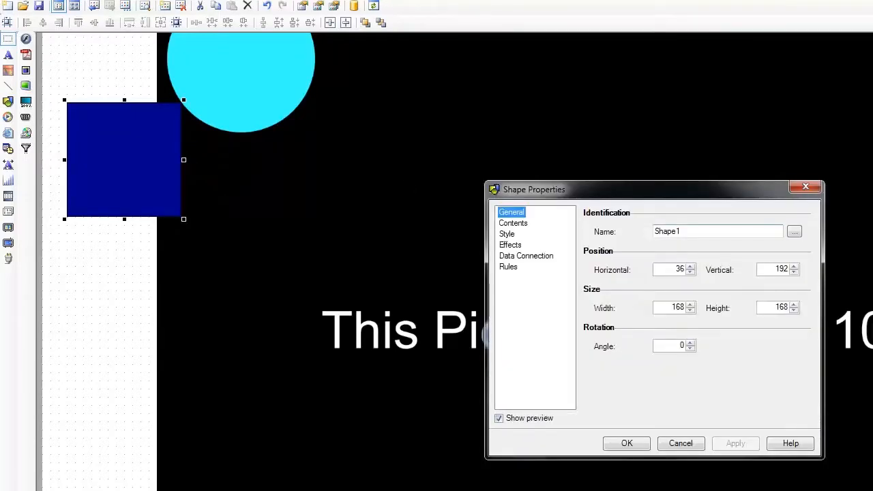
pyautogui.moveTo(669, 308); pyautogui.dragTo(696, 304)
pyautogui.moveTo(675, 270); pyautogui.dragTo(698, 271)
pyautogui.write('0')
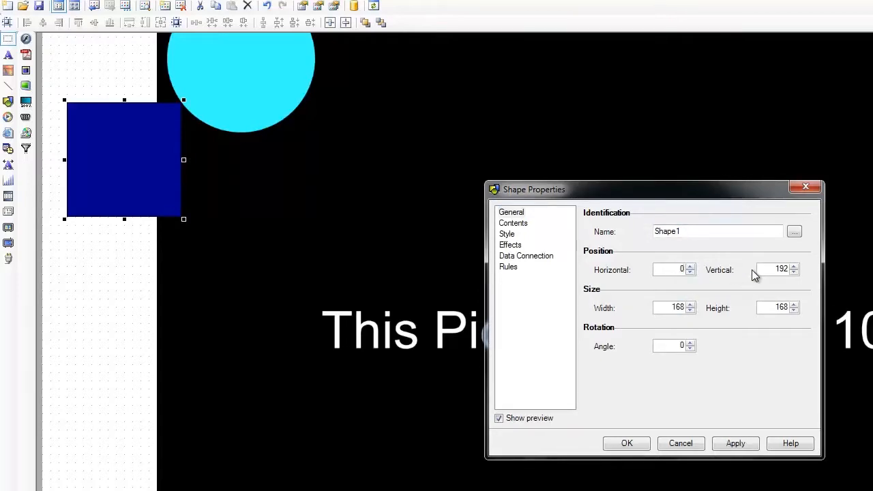
pyautogui.moveTo(767, 271); pyautogui.dragTo(822, 278)
pyautogui.write('0')
# Set the blue shape's width to 1920 and height to 1080, apply the change, and accept the properties.
pyautogui.moveTo(667, 308); pyautogui.dragTo(713, 307)
pyautogui.write('1920')
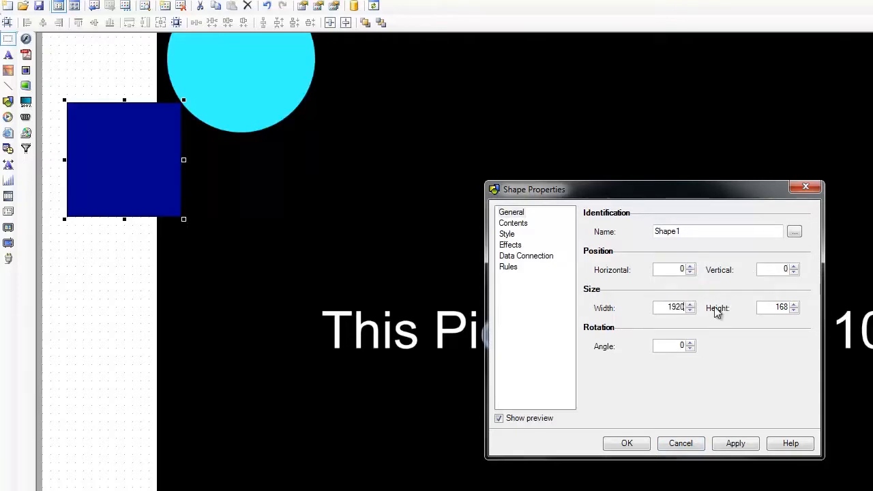
pyautogui.moveTo(789, 307); pyautogui.dragTo(768, 308)
pyautogui.write('10')
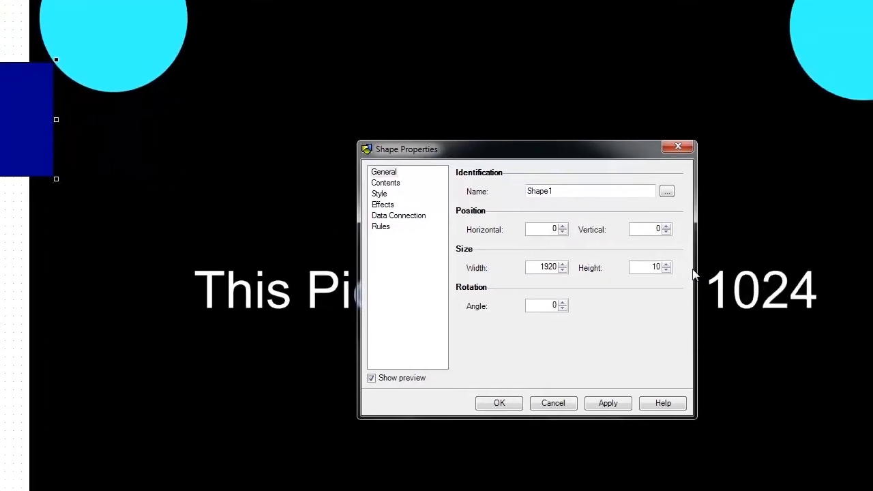
pyautogui.write('80')
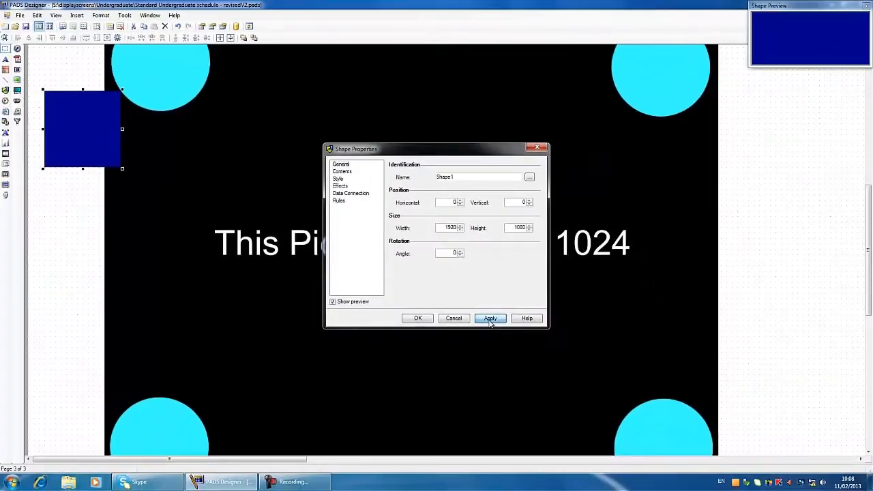
pyautogui.click(490, 318)
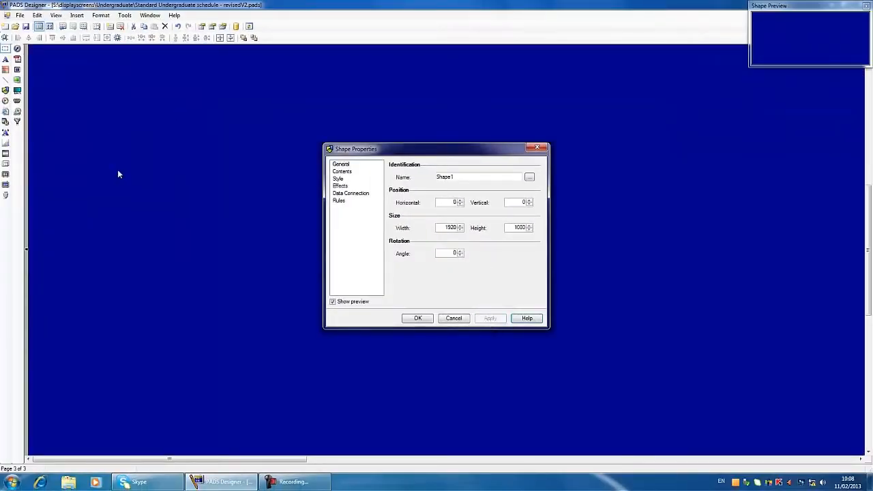
pyautogui.click(442, 321)
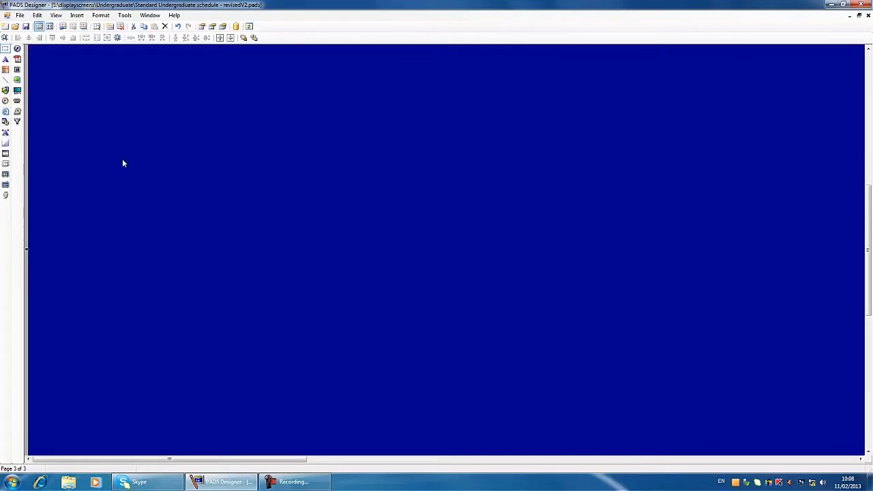
# Send the blue shape to the back, behind the 1280x1024 picture.
pyautogui.rightClick(227, 233)
pyautogui.moveTo(253, 250)
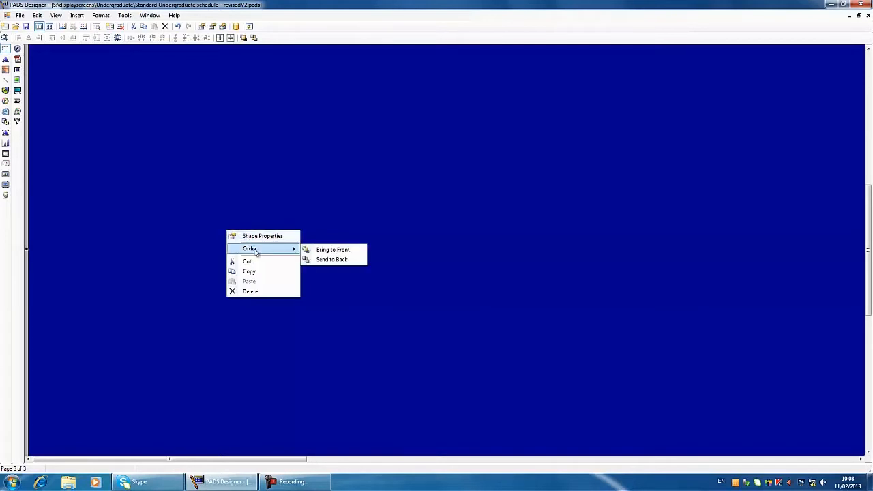
pyautogui.click(321, 260)
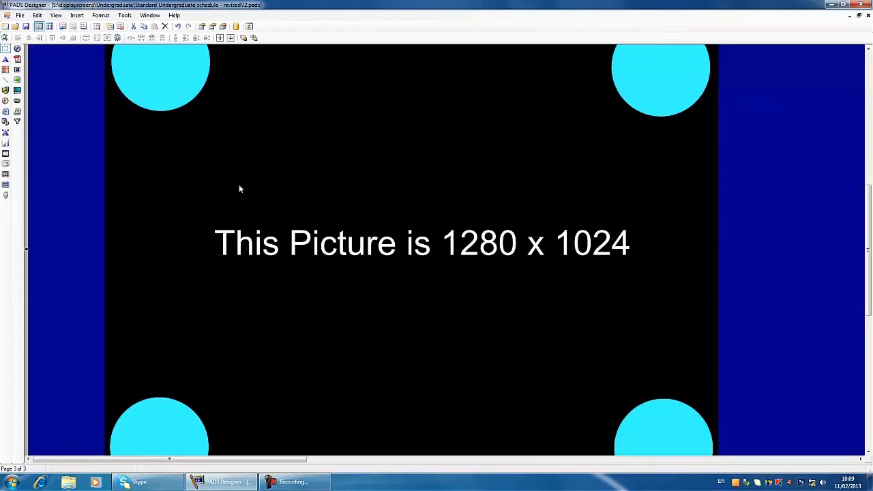
# Move the picture sideways to roughly the middle of the page, at about 300 horizontal and 0 vertical.
pyautogui.moveTo(287, 460); pyautogui.dragTo(639, 451)
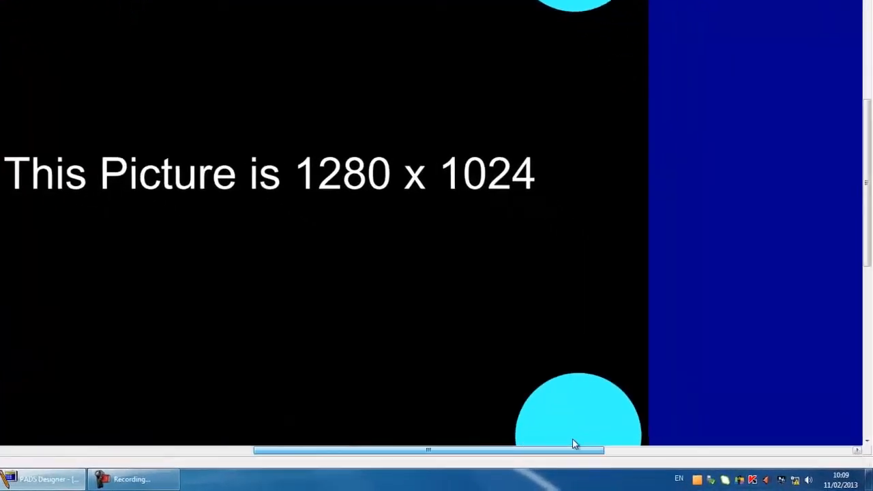
pyautogui.moveTo(572, 444); pyautogui.dragTo(58, 464)
pyautogui.moveTo(183, 316); pyautogui.dragTo(262, 324)
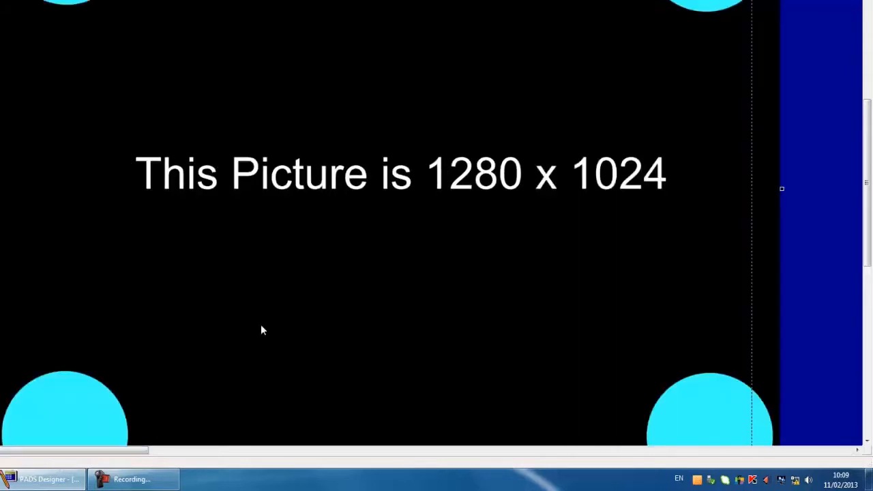
pyautogui.moveTo(38, 450); pyautogui.dragTo(751, 452)
pyautogui.moveTo(864, 181); pyautogui.dragTo(868, 45)
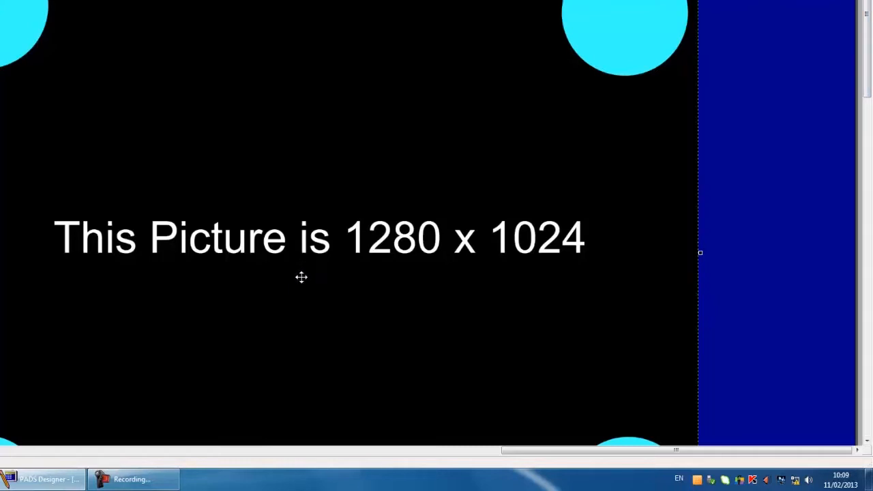
pyautogui.scroll(-1, 304, 282)
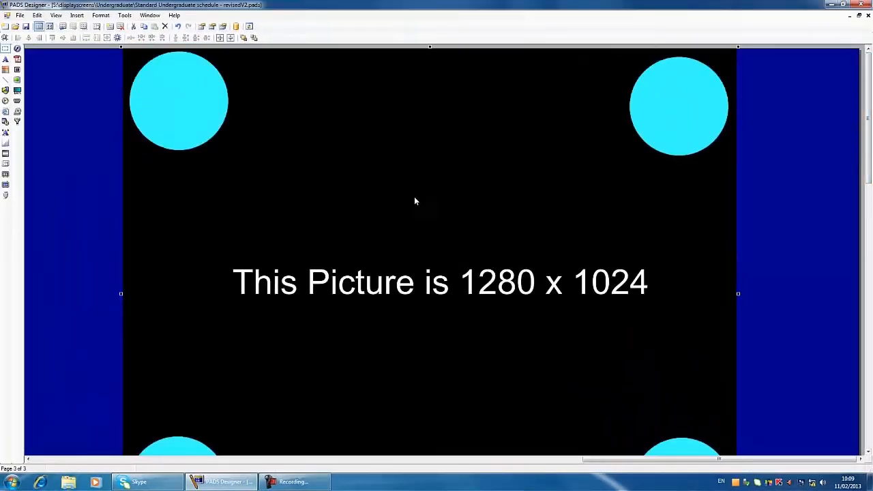
# Check the picture's position and size in its properties, and close them.
pyautogui.rightClick(414, 200)
pyautogui.click(437, 202)
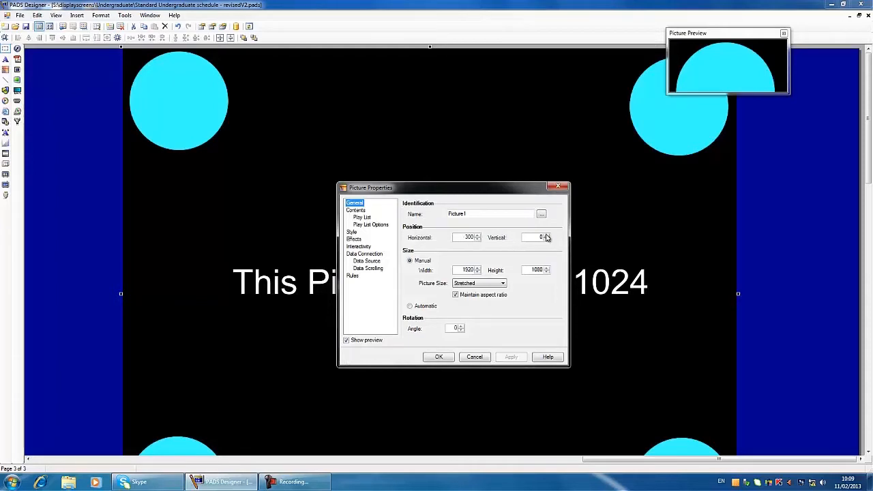
pyautogui.click(439, 358)
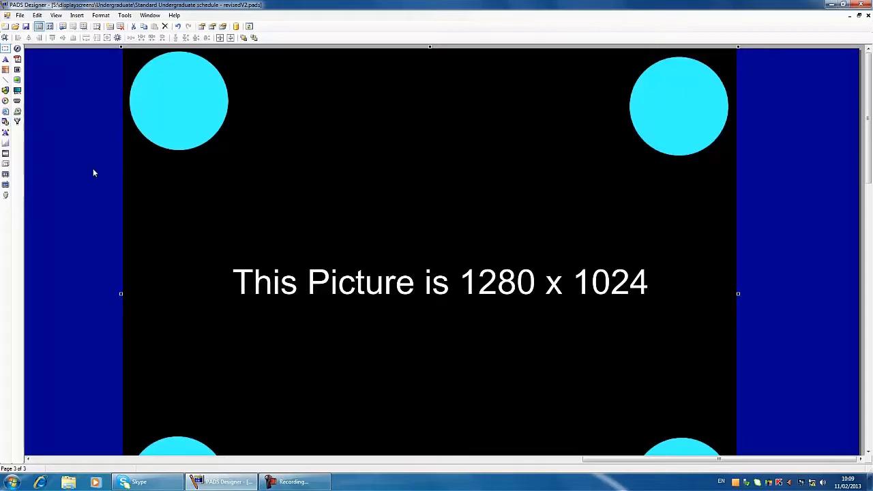
# Select the picture and the blue background shape together and align their horizontal centres.
pyautogui.click(65, 220)
pyautogui.click(326, 207)
pyautogui.keyDown('shift'); pyautogui.click(64, 176); pyautogui.keyUp('shift')
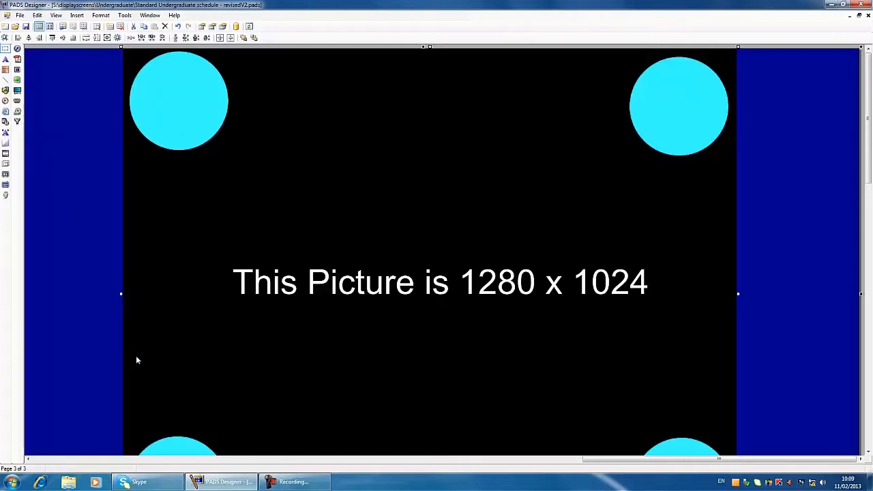
pyautogui.moveTo(750, 461); pyautogui.dragTo(215, 477)
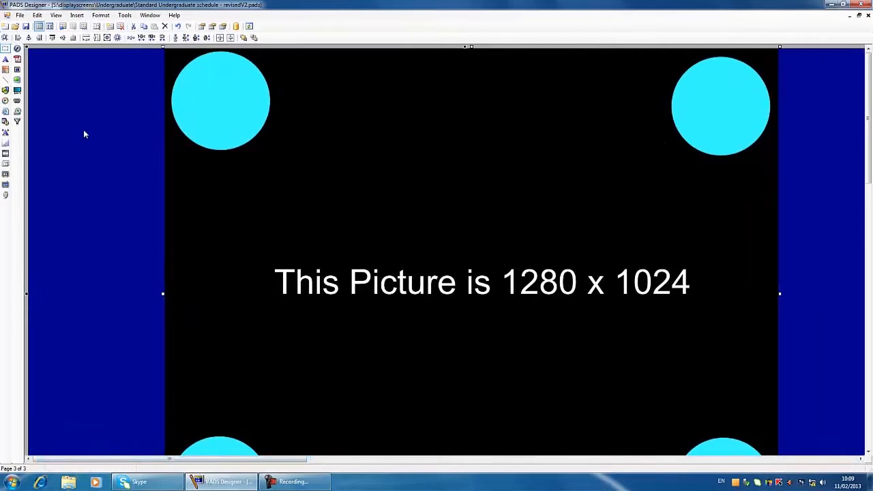
pyautogui.click(29, 39)
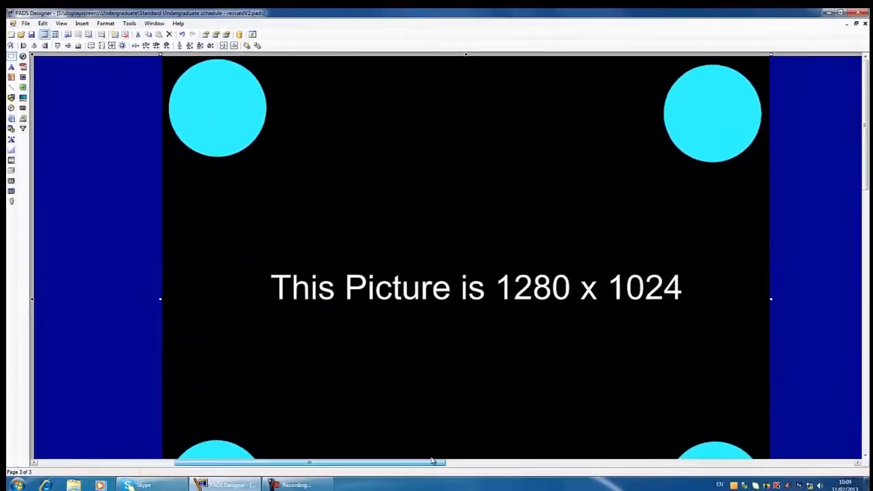
# Save the presentation as "120213 test1" in the Pads demo folder under displayscreens on the Business School (S:) drive.
pyautogui.moveTo(432, 460); pyautogui.dragTo(1, 448)
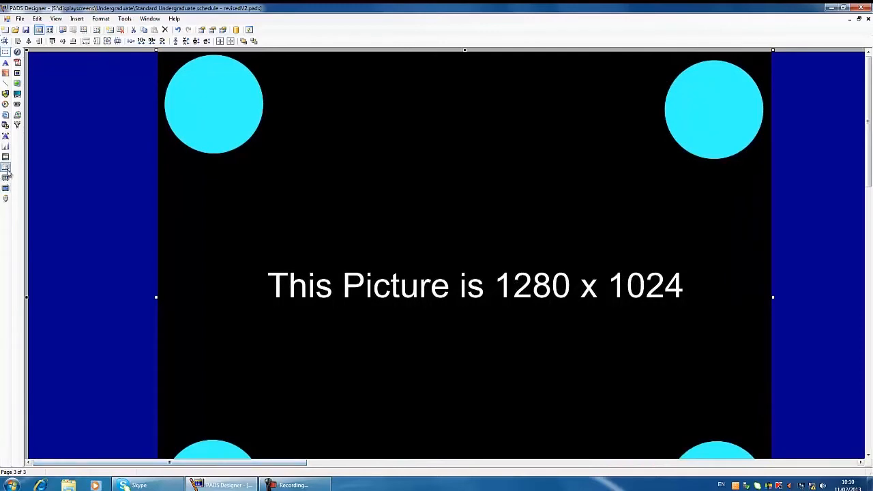
pyautogui.click(21, 20)
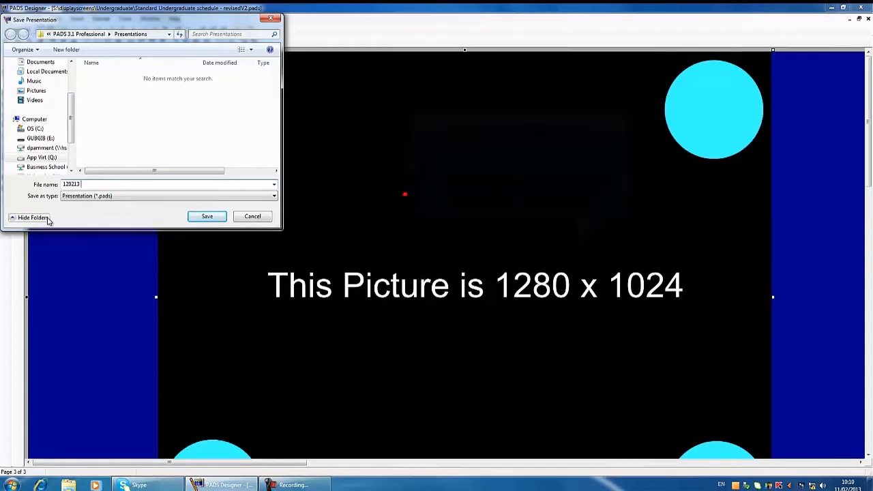
pyautogui.write('test')
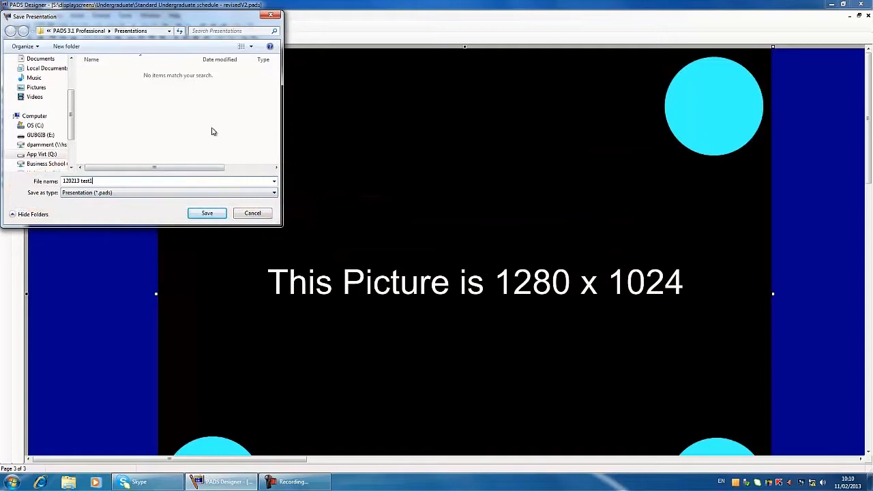
pyautogui.click(67, 164)
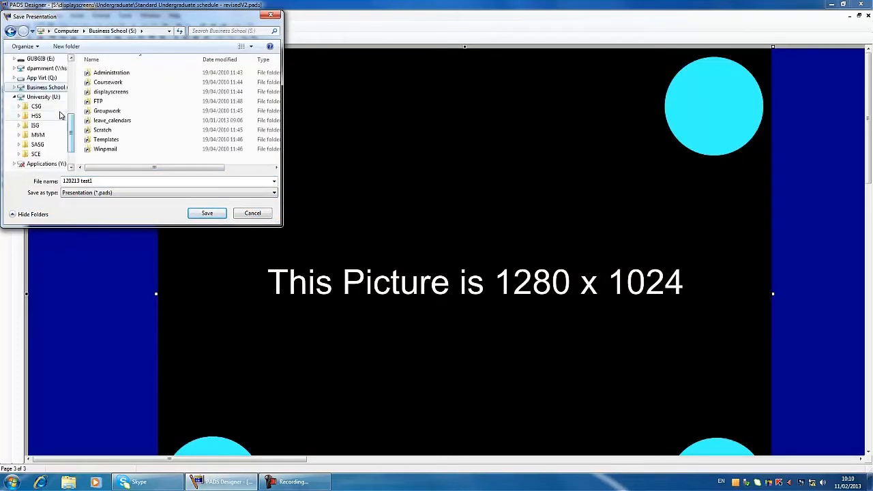
pyautogui.doubleClick(111, 92)
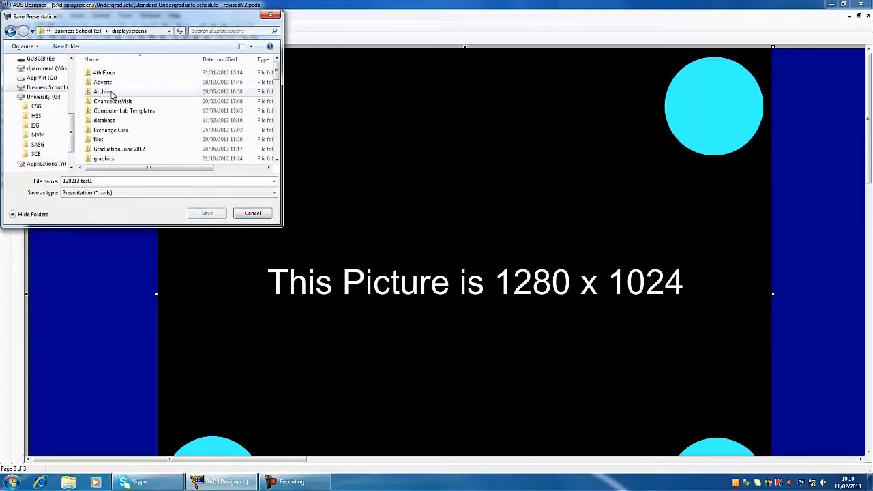
pyautogui.scroll(-3, 112, 94)
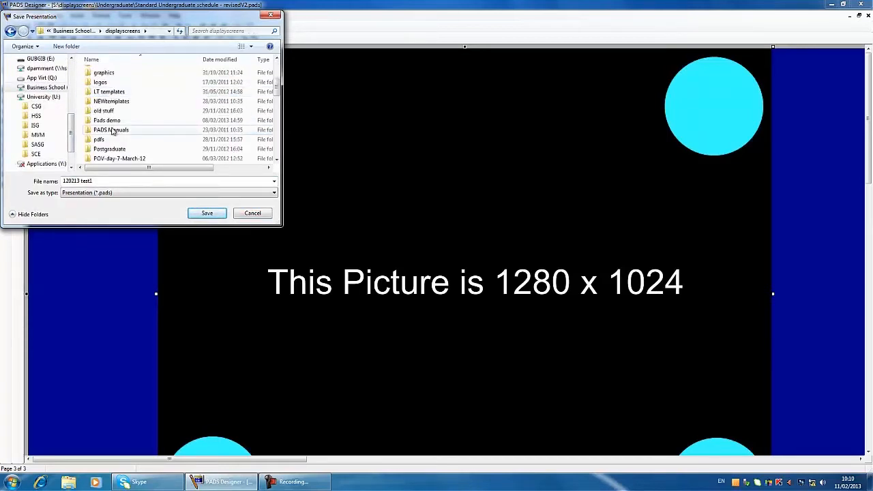
pyautogui.doubleClick(110, 121)
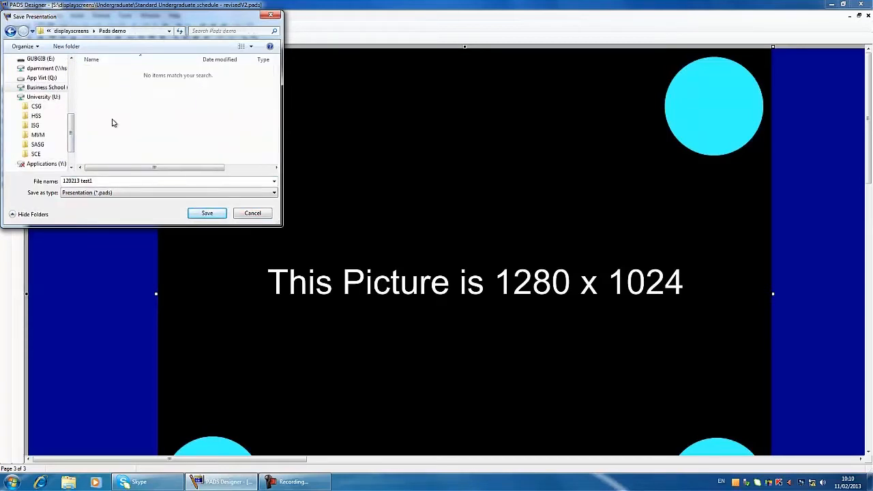
pyautogui.click(205, 213)
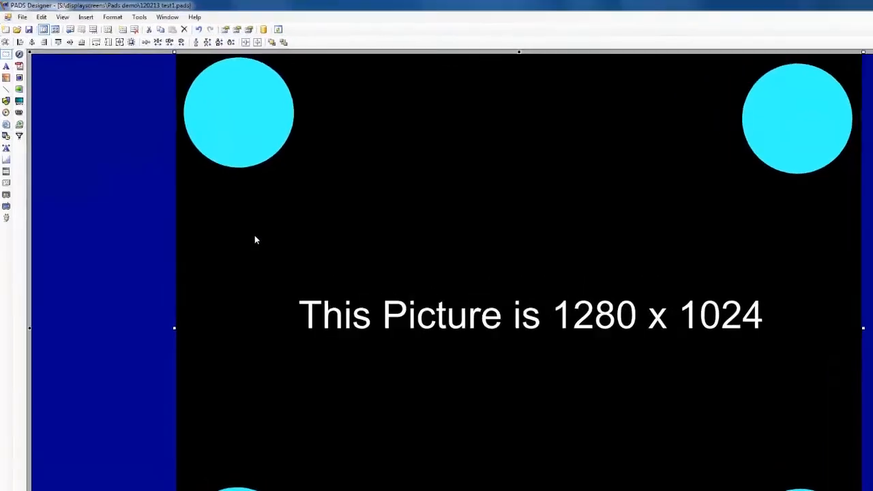
# Show the overview of all pages, check the duration in Page3's properties, and close them without changes.
pyautogui.click(56, 15)
pyautogui.click(101, 59)
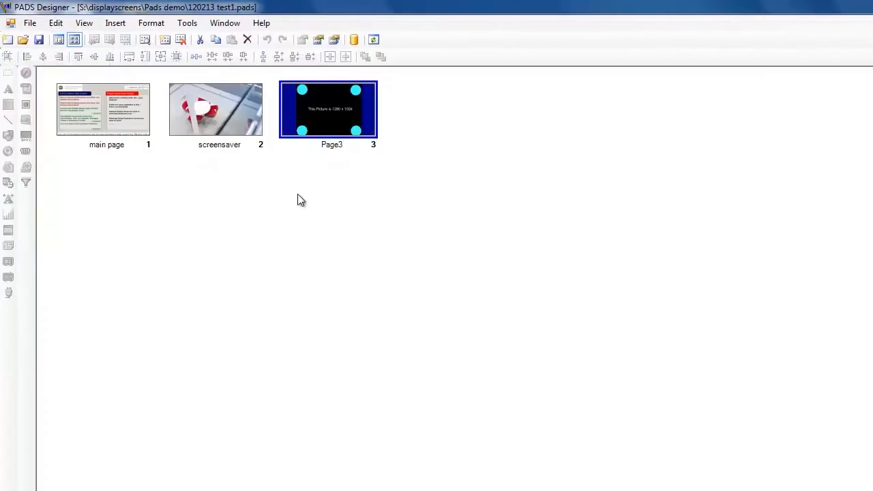
pyautogui.rightClick(342, 104)
pyautogui.click(376, 151)
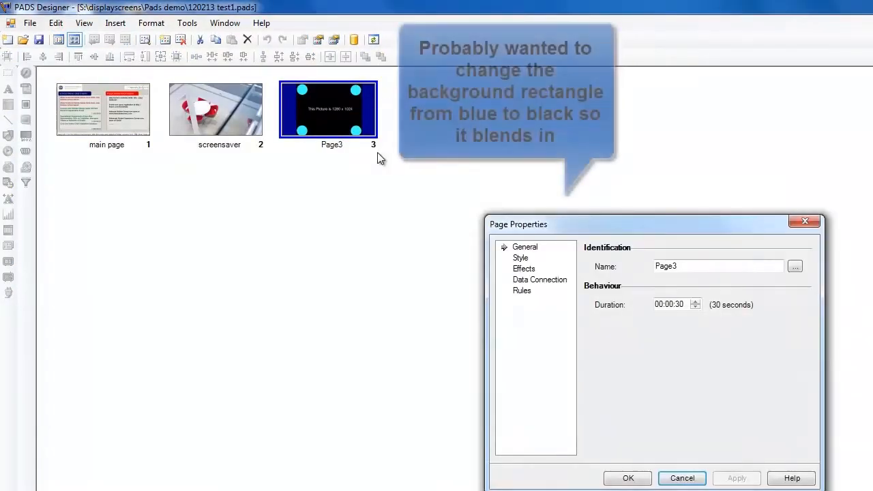
pyautogui.click(684, 304)
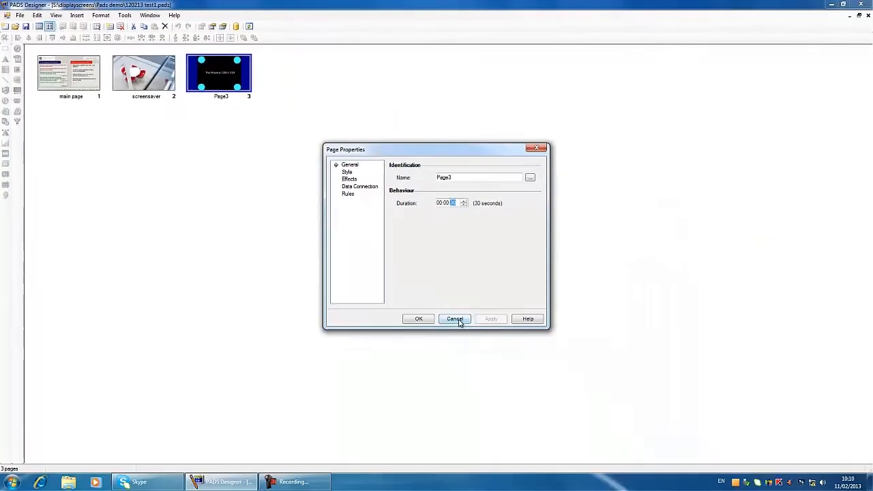
pyautogui.click(455, 319)
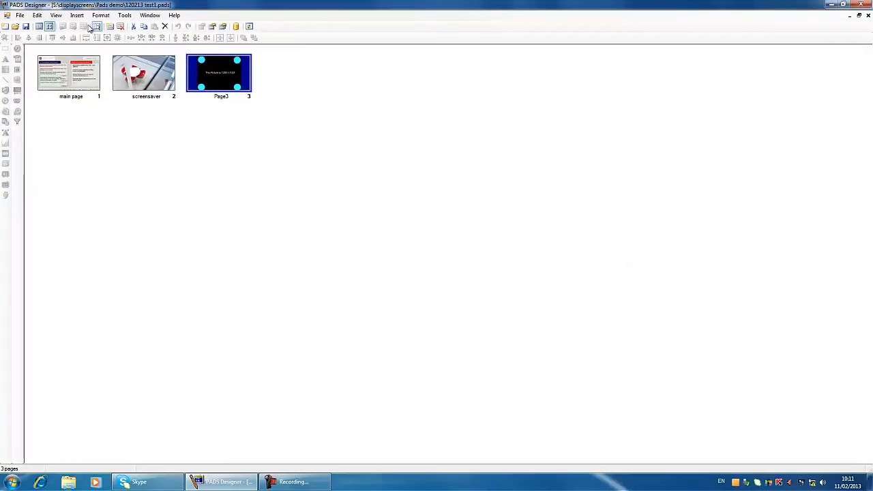
# Return to Page3 and examine the picture's play list and its option for adding more pictures, then cancel without changes.
pyautogui.click(56, 15)
pyautogui.click(76, 25)
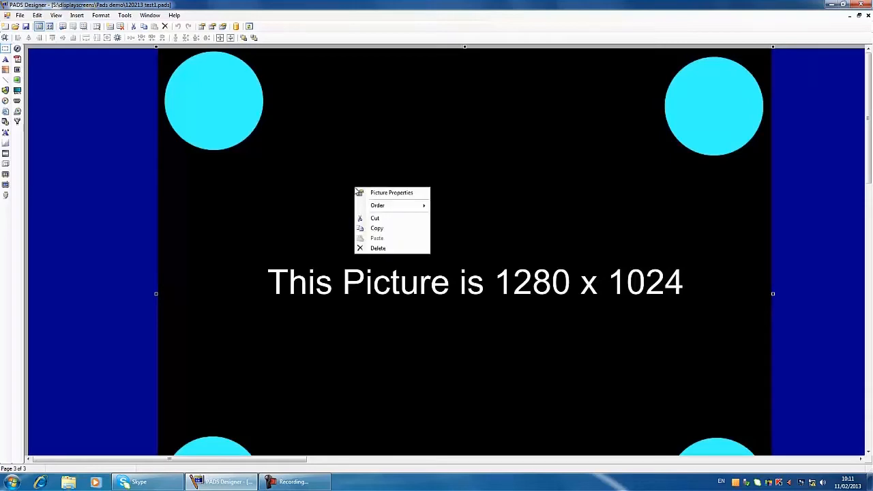
pyautogui.click(374, 193)
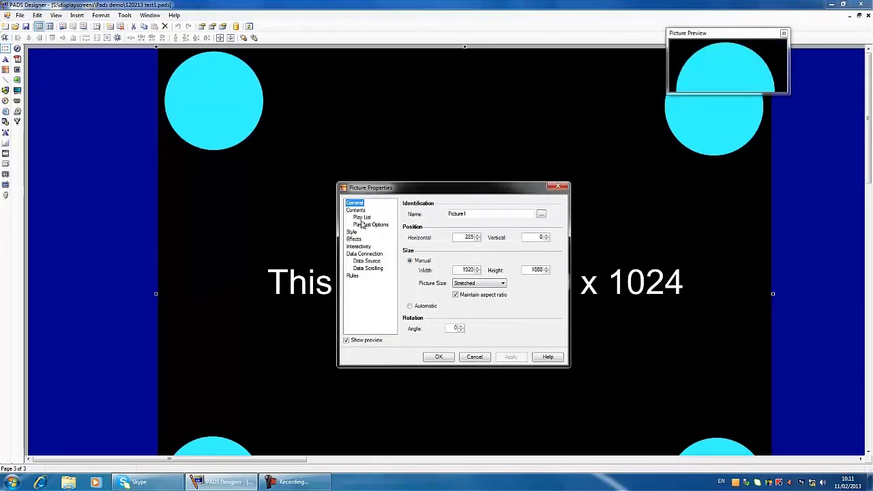
pyautogui.click(362, 217)
pyautogui.click(366, 225)
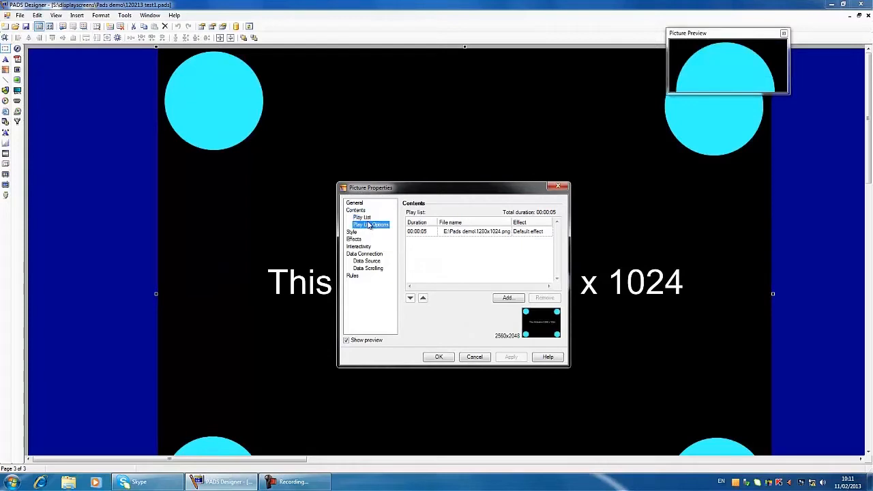
pyautogui.click(366, 217)
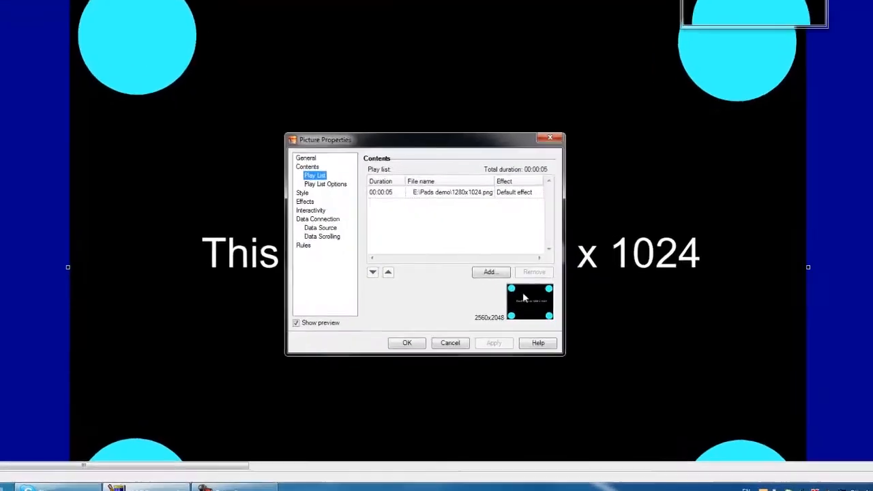
pyautogui.click(507, 298)
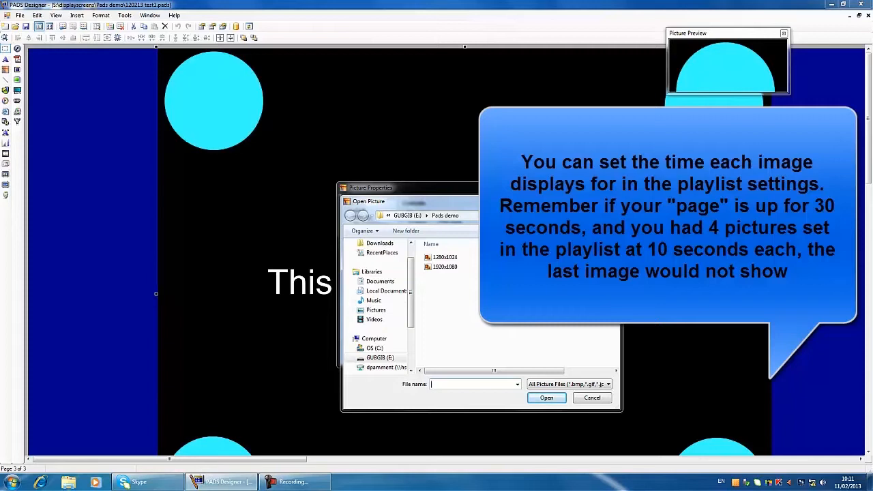
pyautogui.click(592, 398)
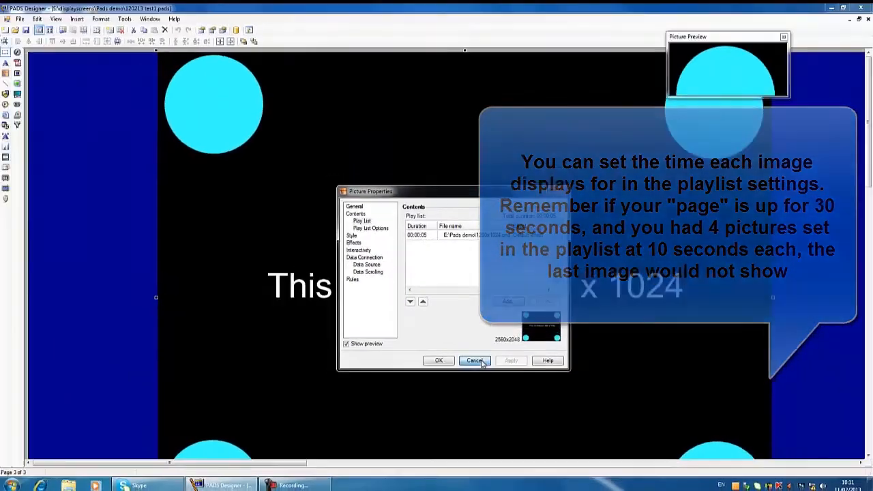
pyautogui.click(430, 326)
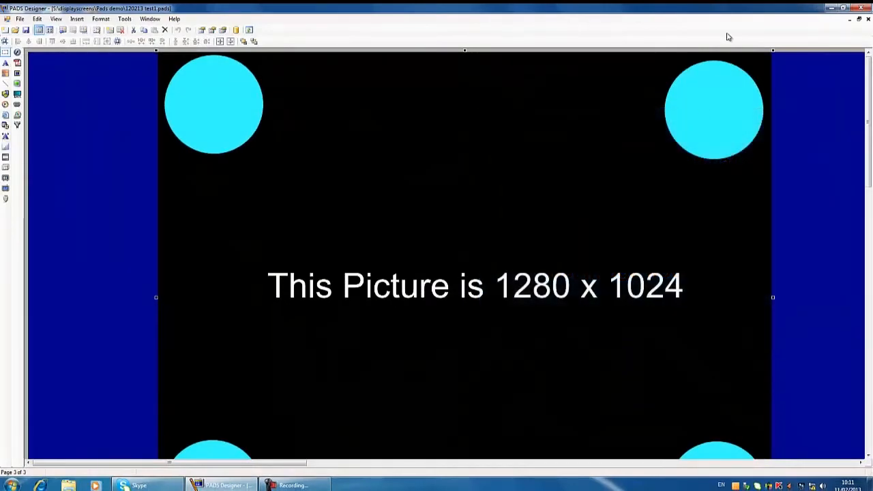
# Draw an Adobe PDF viewer about 660 wide over the middle of the picture.
pyautogui.click(17, 62)
pyautogui.moveTo(340, 156); pyautogui.dragTo(640, 311)
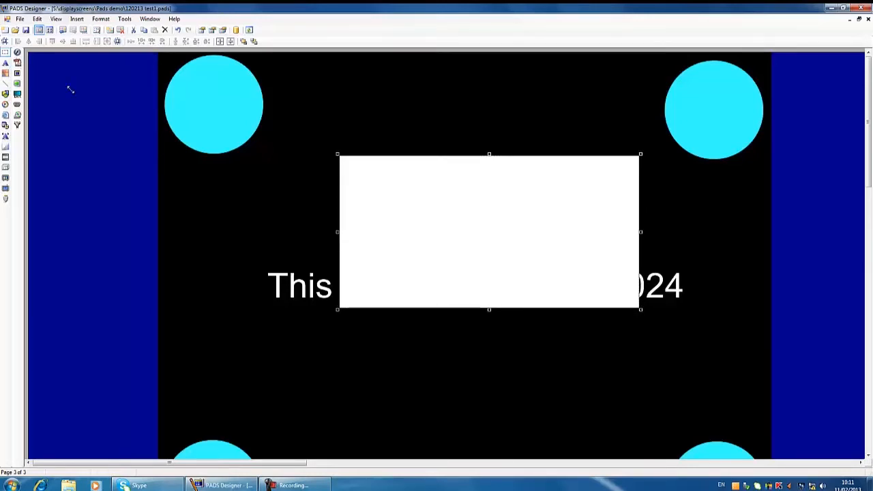
pyautogui.moveTo(339, 157); pyautogui.dragTo(640, 309)
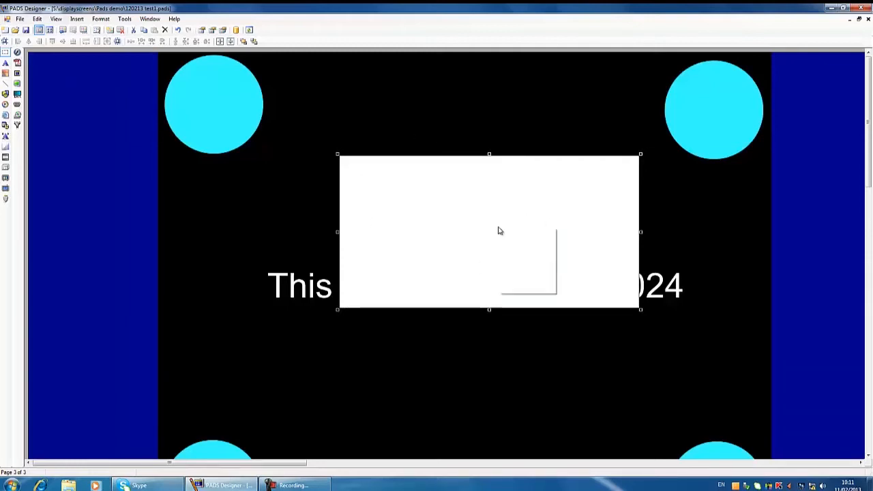
# Load Legal Issues.pdf from the Pads demo folder into the PDF viewer as a single page, and confirm its properties.
pyautogui.click(526, 233)
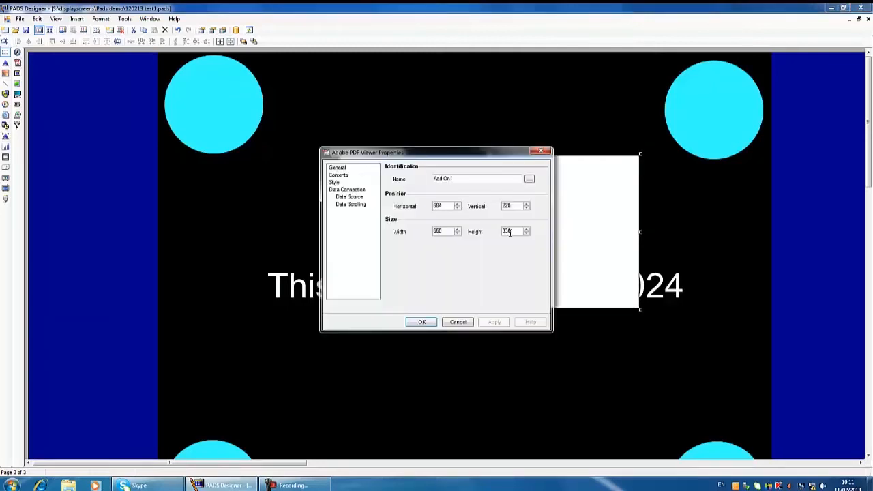
pyautogui.click(344, 175)
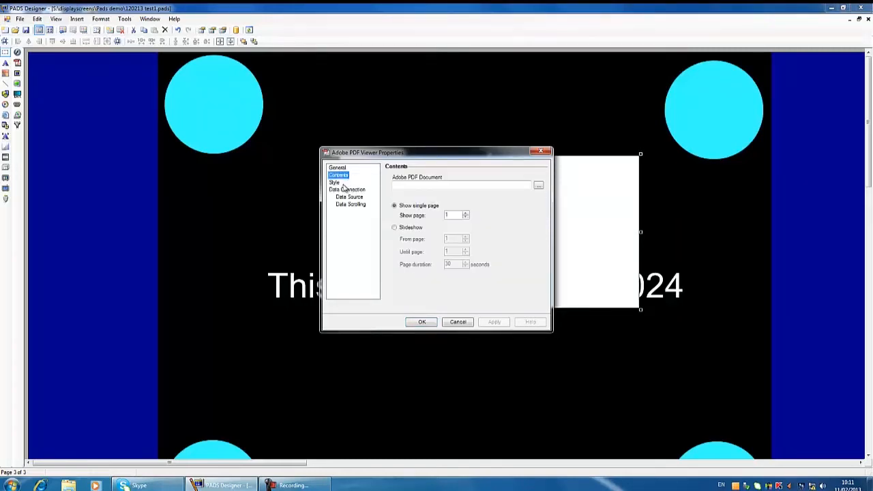
pyautogui.click(537, 187)
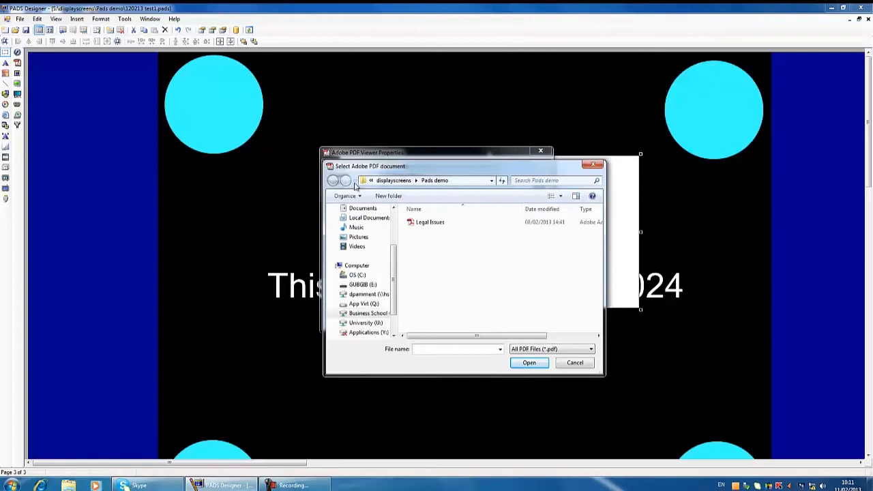
pyautogui.doubleClick(426, 222)
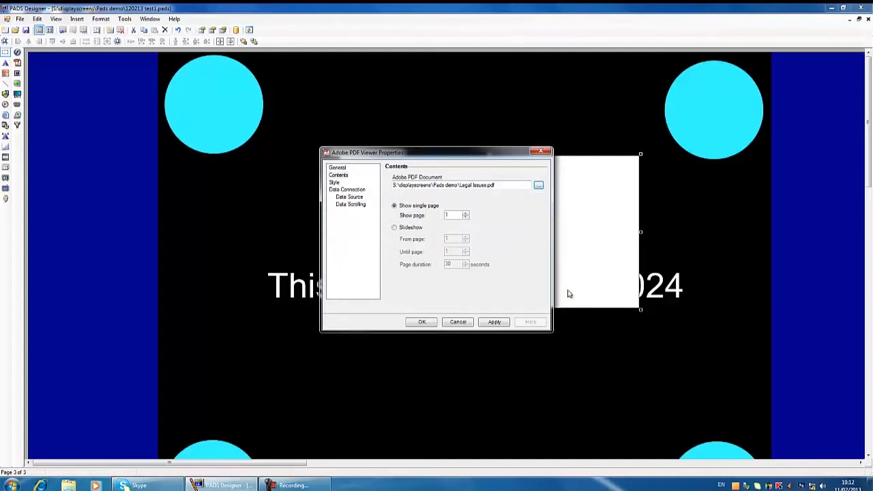
pyautogui.click(494, 322)
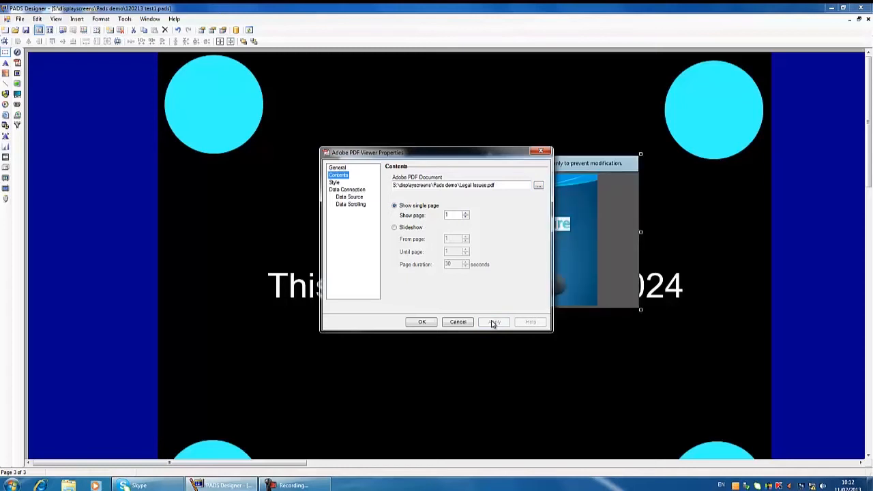
pyautogui.moveTo(439, 152); pyautogui.dragTo(175, 129)
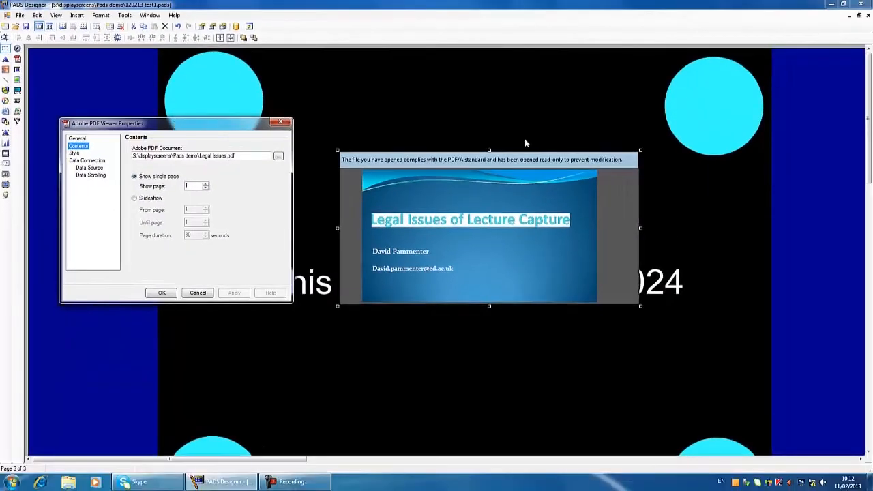
pyautogui.click(469, 163)
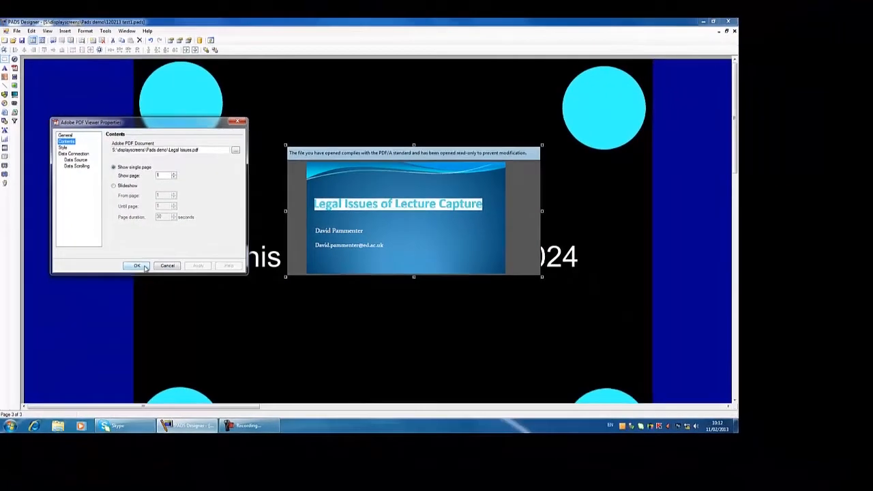
pyautogui.click(162, 293)
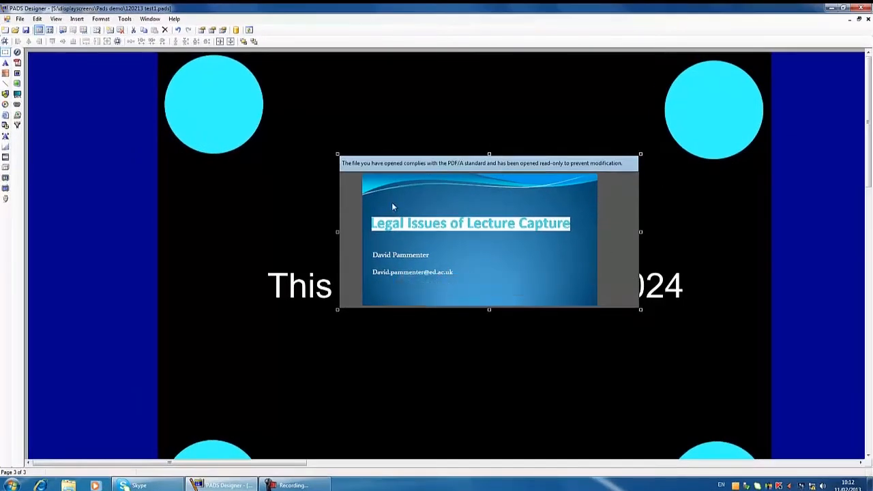
# Enlarge the PDF viewer towards its upper-left corner and downwards, and move it up to the page's top edge, roughly centred over the picture.
pyautogui.moveTo(336, 154); pyautogui.dragTo(212, 85)
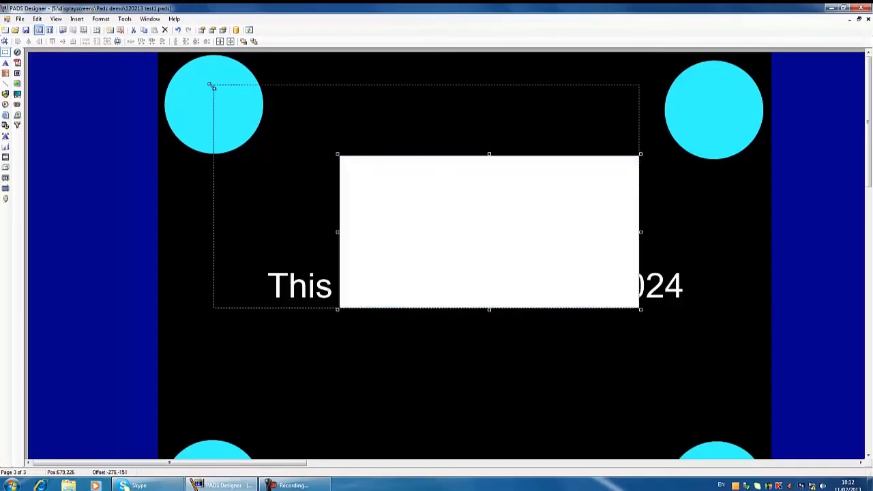
pyautogui.moveTo(426, 311); pyautogui.dragTo(427, 460)
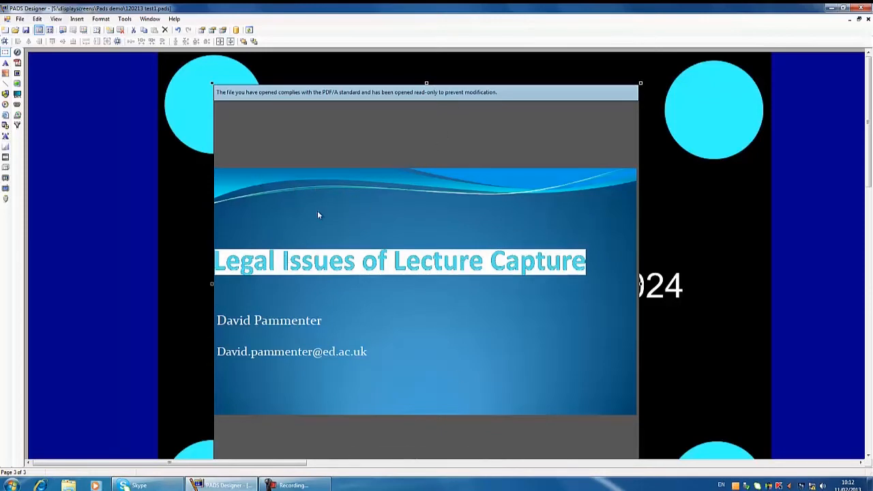
pyautogui.moveTo(467, 124); pyautogui.dragTo(511, 76)
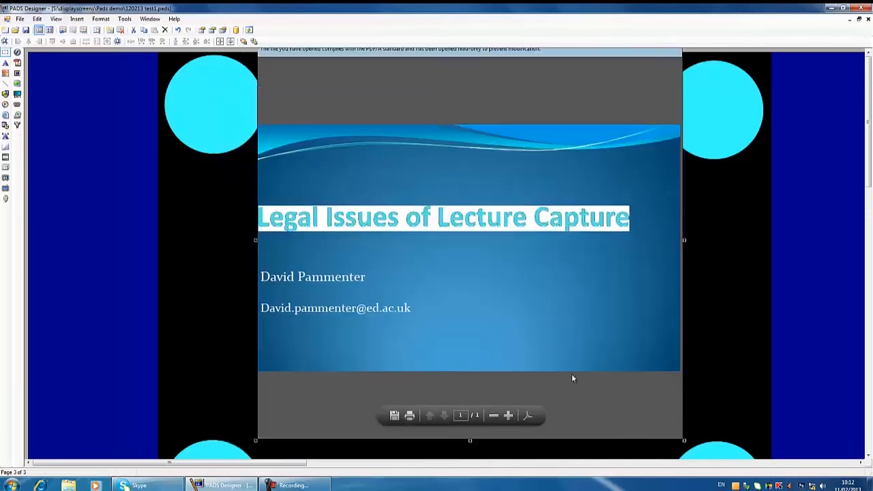